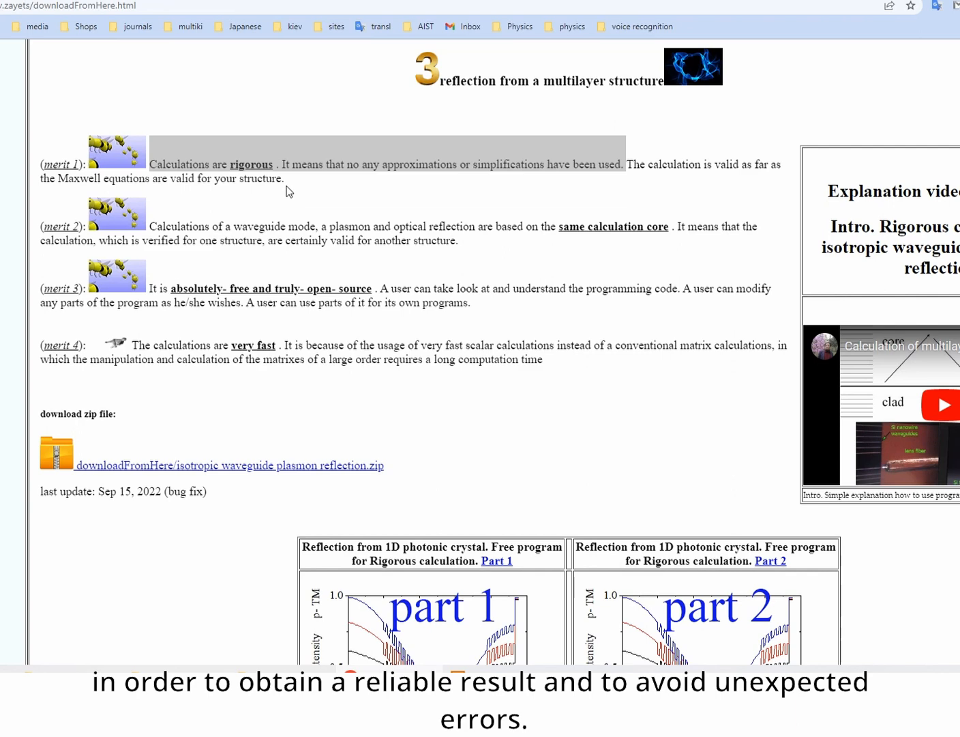
Look through the merits, zip download and explanation videos in the Rigorous Calculation section of the web page
scroll(312, 307, "up", 3)
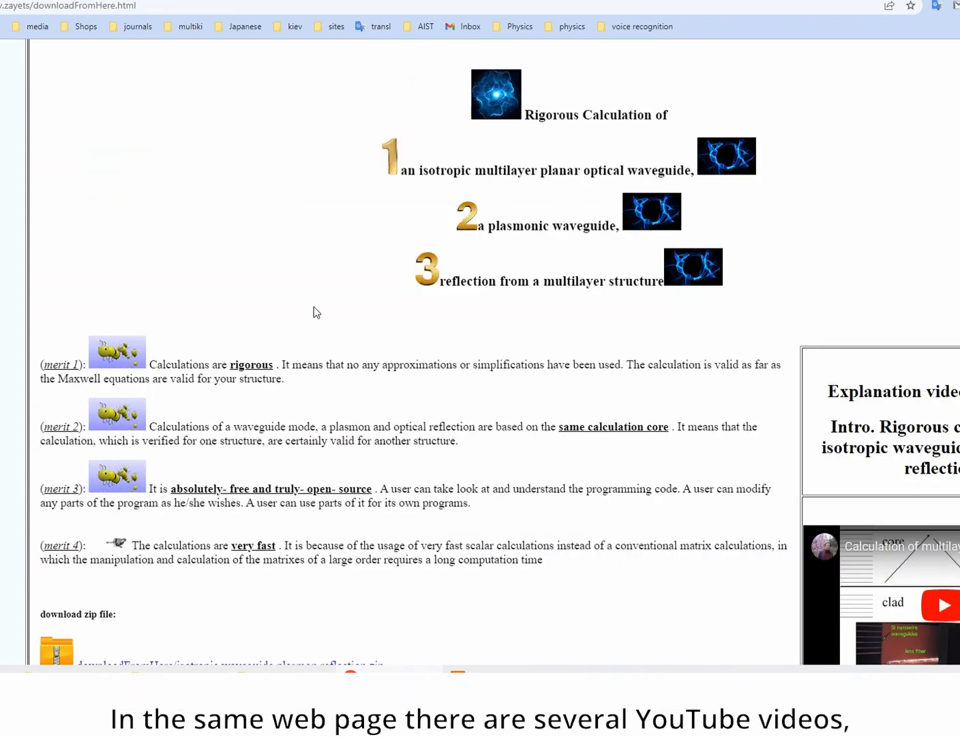
scroll(313, 311, "down", 3)
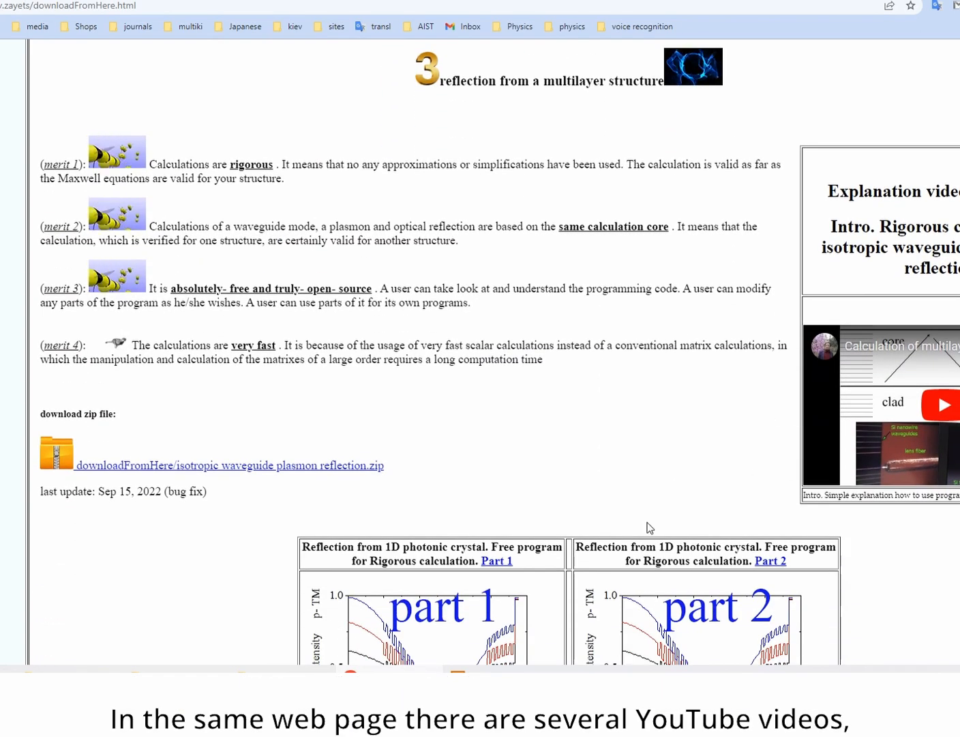
scroll(648, 527, "down", 3)
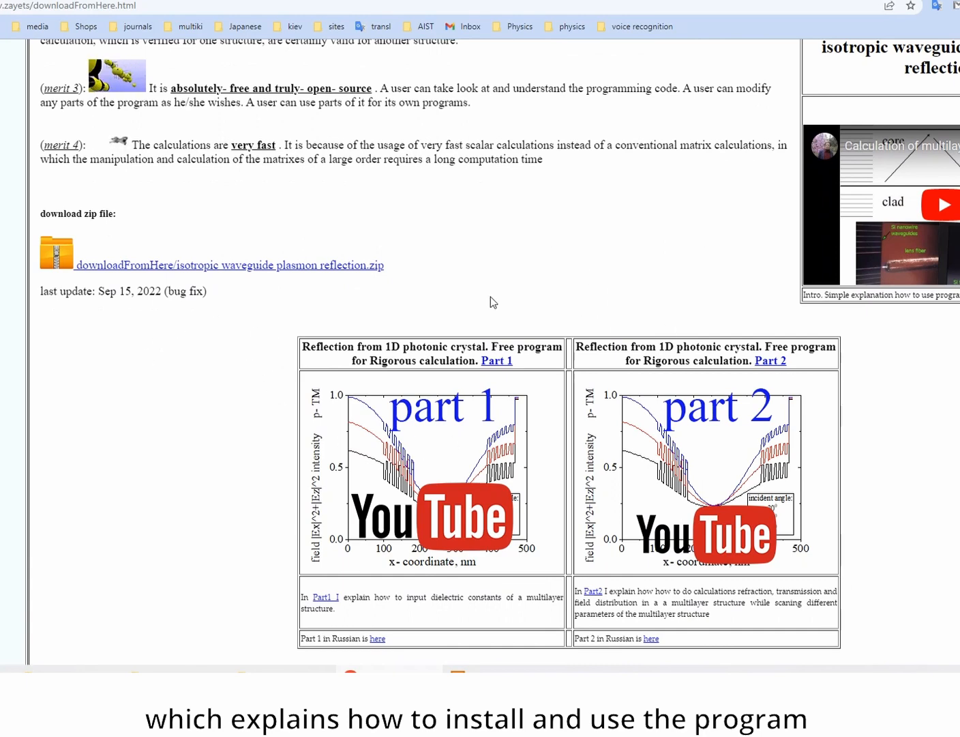
scroll(593, 313, "up", 5)
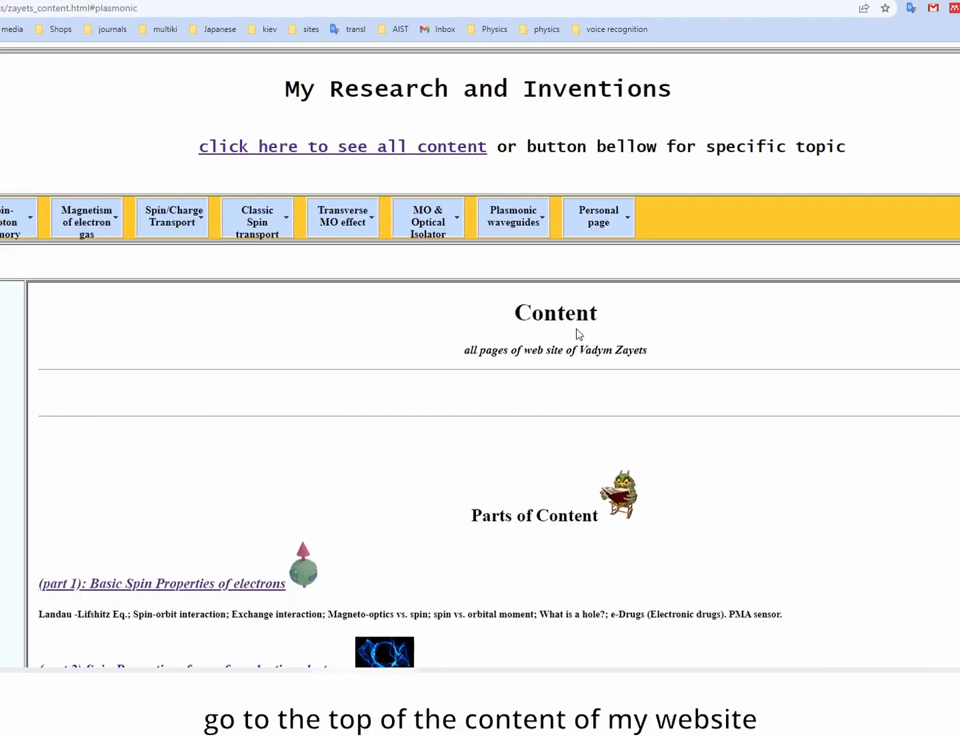
Open the open-source programs download page from the website's content list and go to its multilayer waveguide Rigorous Calculation section
scroll(457, 351, "down", 14)
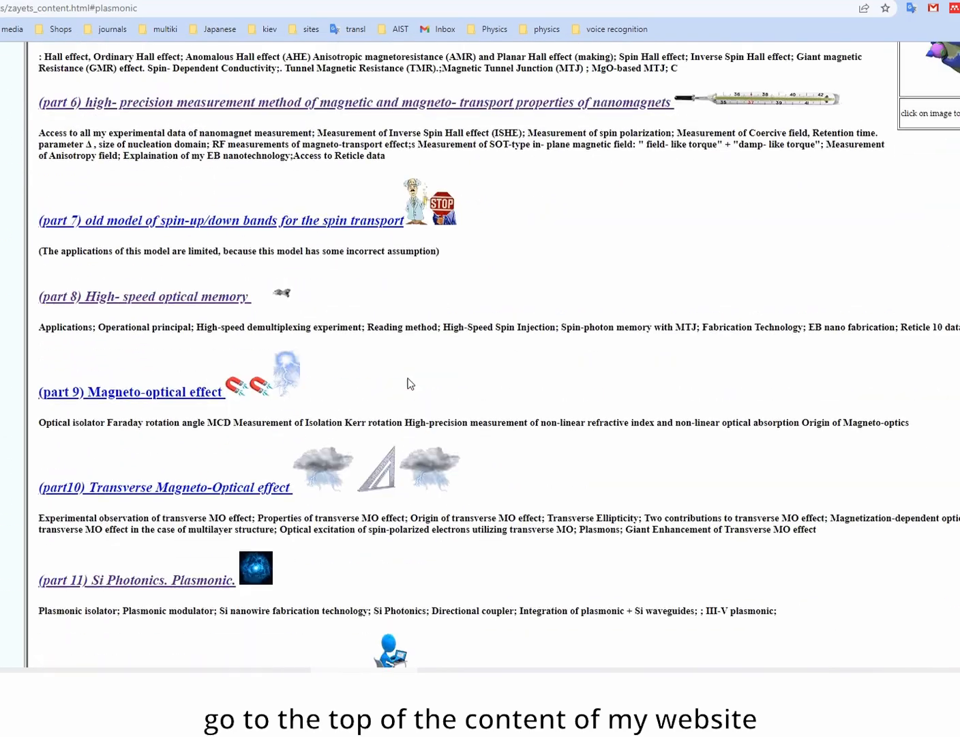
scroll(409, 384, "down", 4)
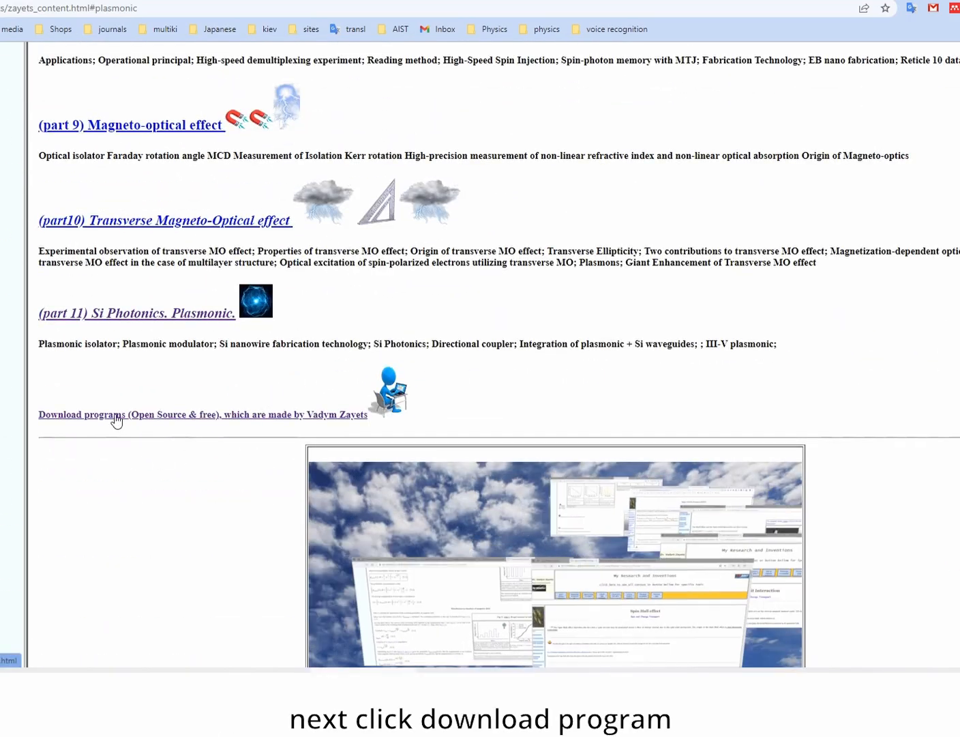
left_click(117, 415)
scroll(231, 424, "down", 2)
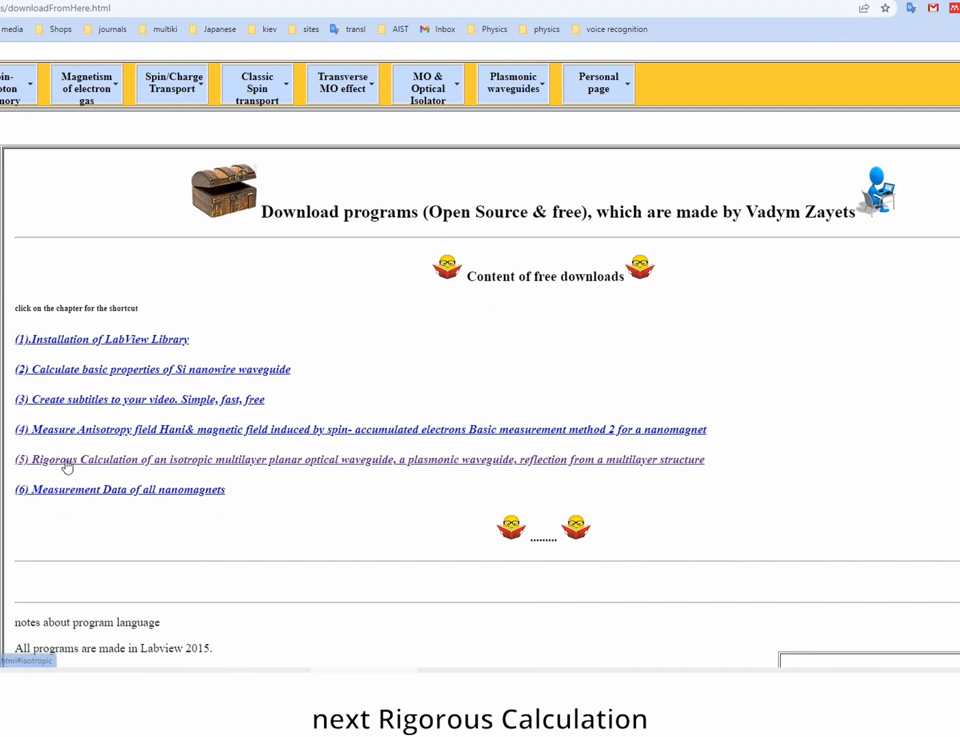
left_click(175, 469)
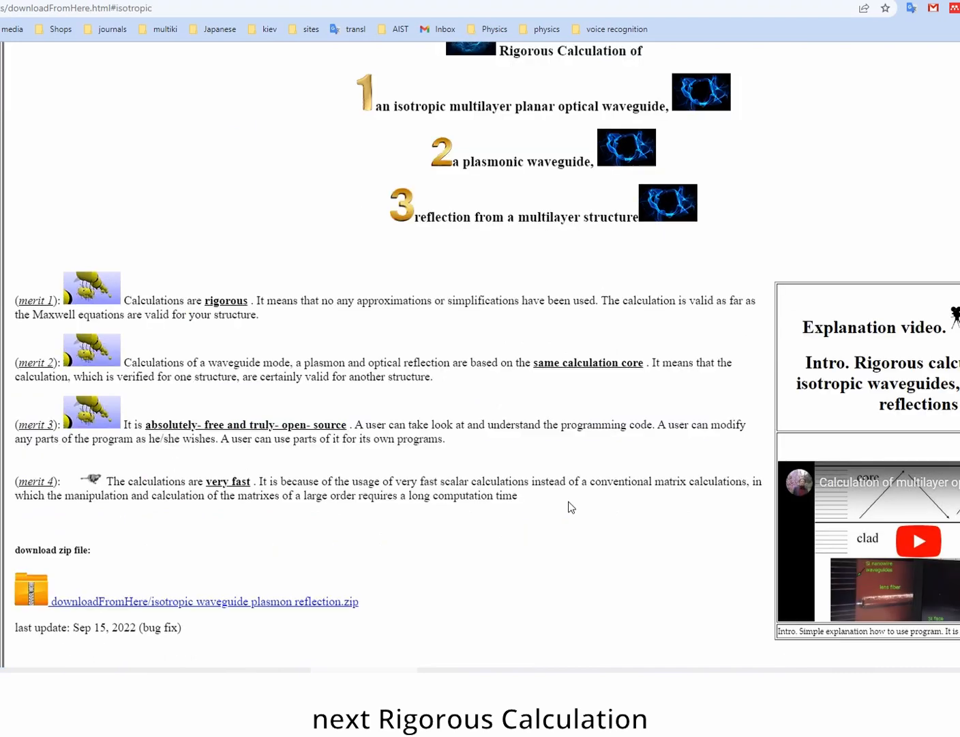
scroll(558, 515, "down", 4)
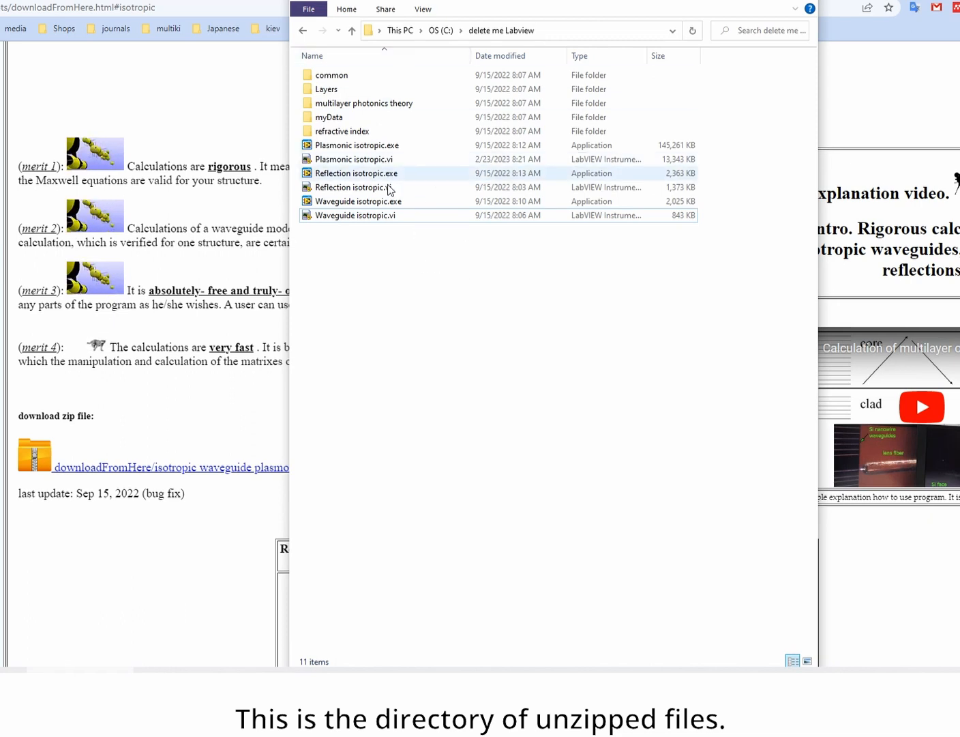
Highlight the .exe and .vi files of Plasmonic, Reflection and Waveguide isotropic pair by pair, ending on Plasmonic isotropic.vi
left_click(348, 148)
left_click(350, 161, "ctrl")
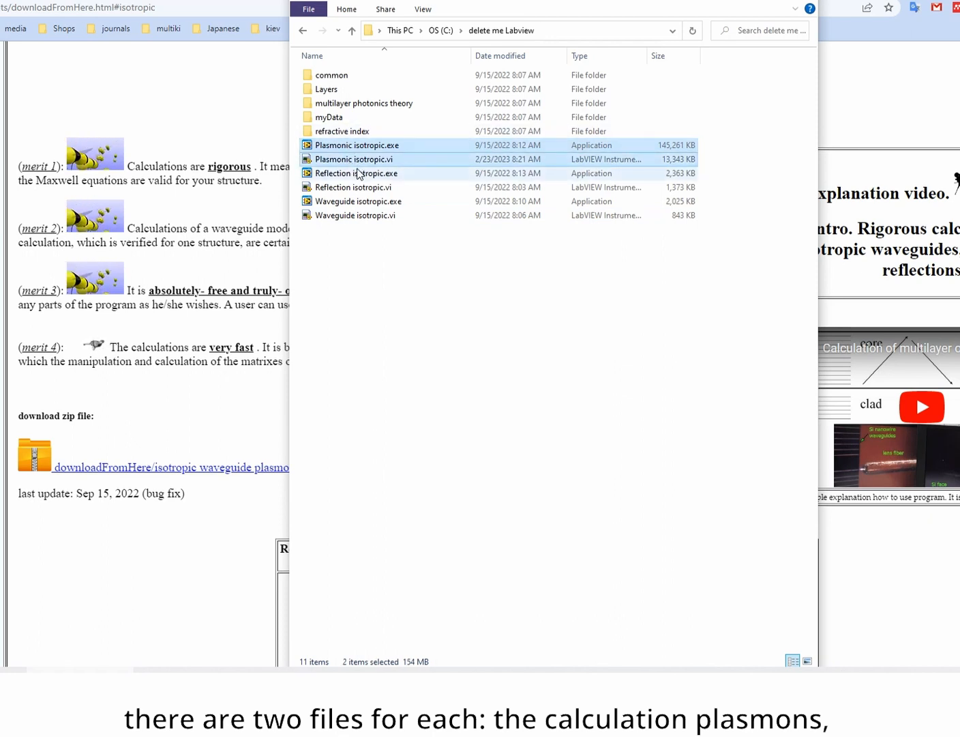
left_click(358, 175)
left_click(362, 188, "ctrl")
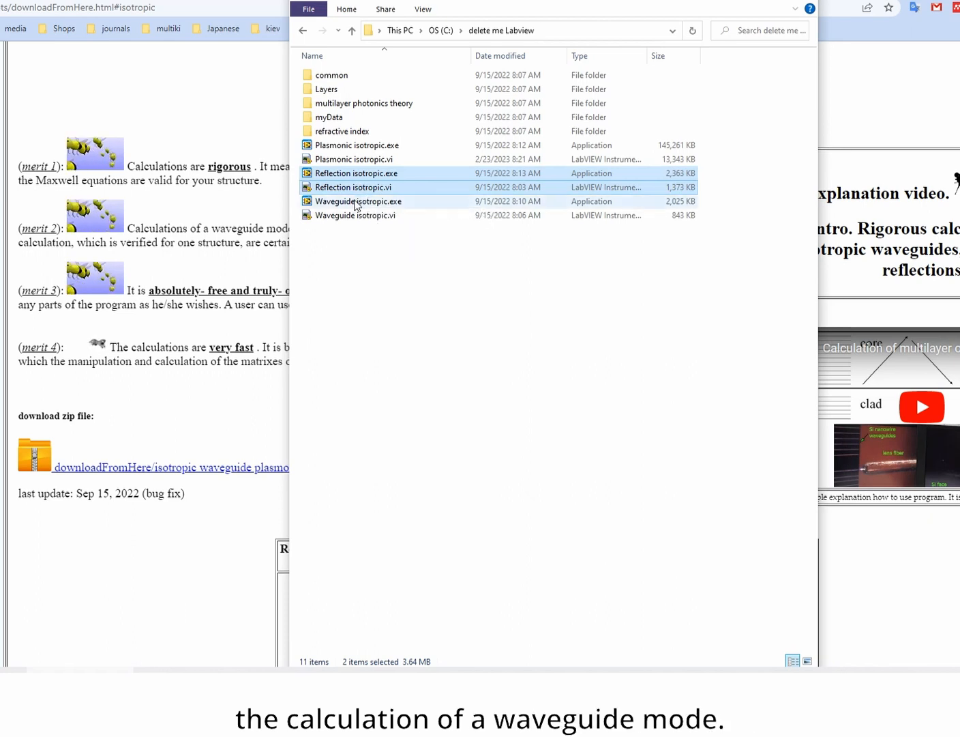
left_click(360, 201)
left_click(361, 215, "ctrl")
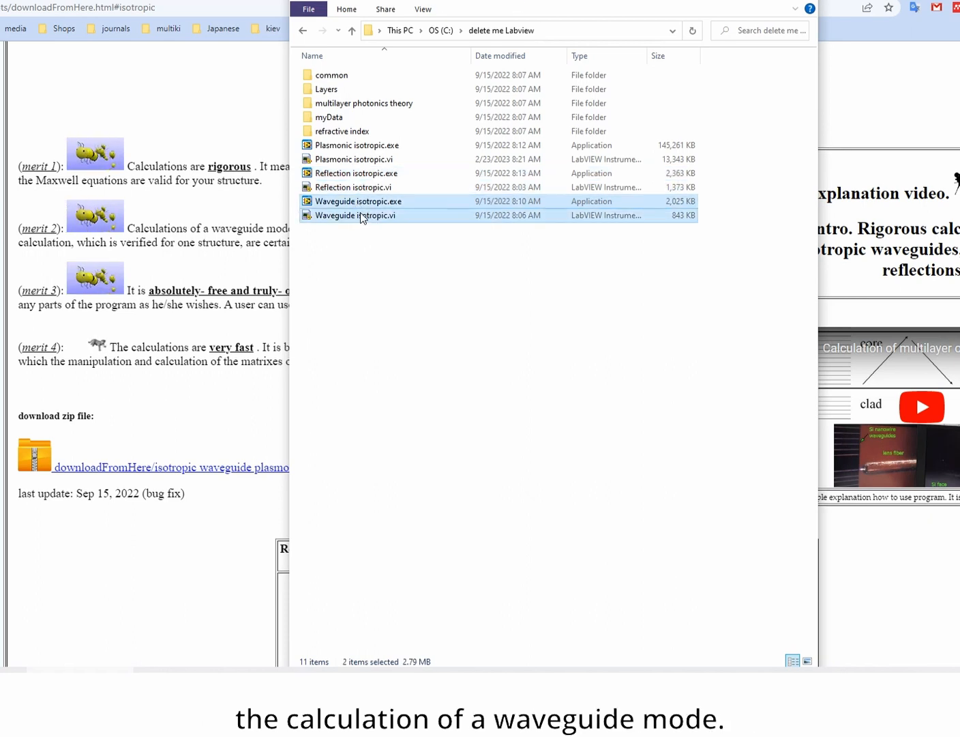
left_click(371, 148)
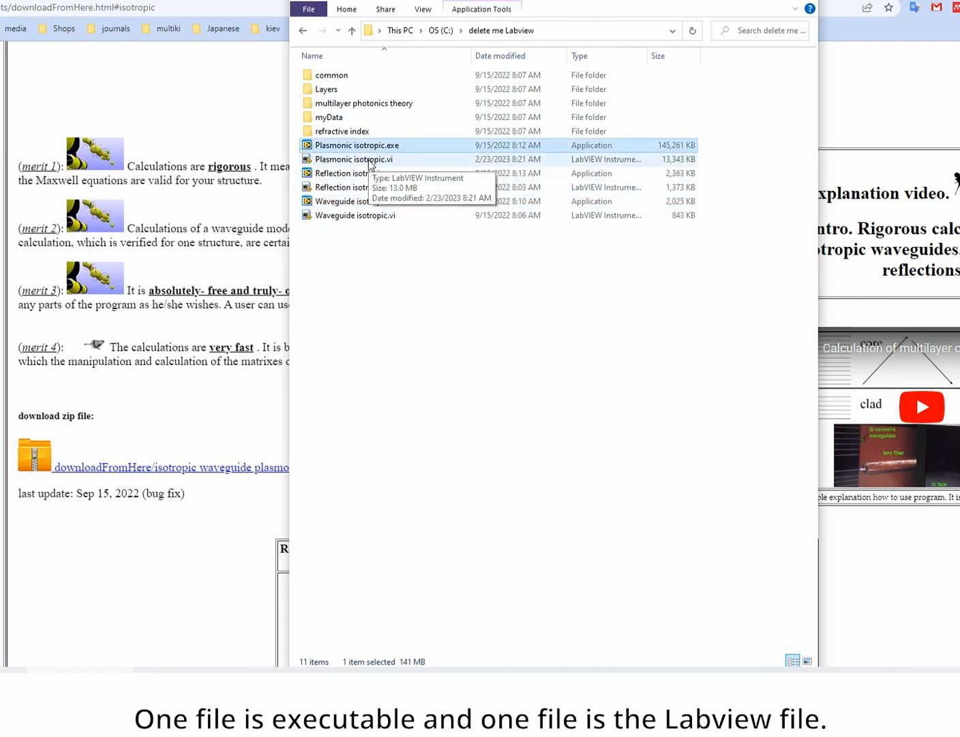
left_click(359, 162)
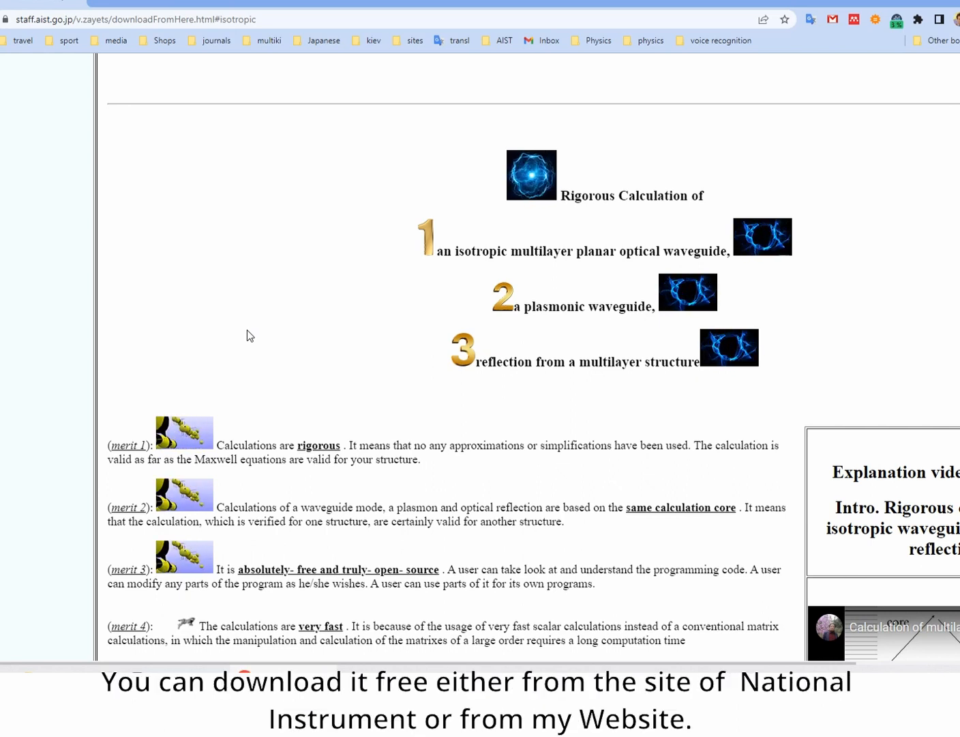
Examine the download page's notes on installing the LabVIEW 2015 Run-Time Engine and the download sections that follow them
scroll(247, 329, "up", 1)
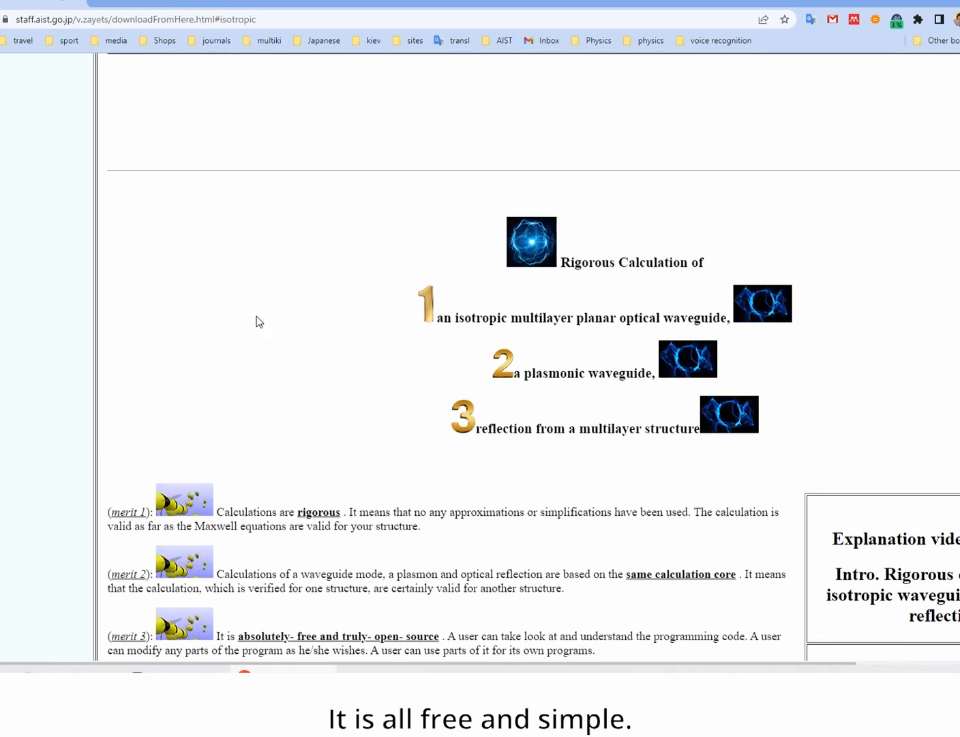
scroll(258, 321, "up", 20)
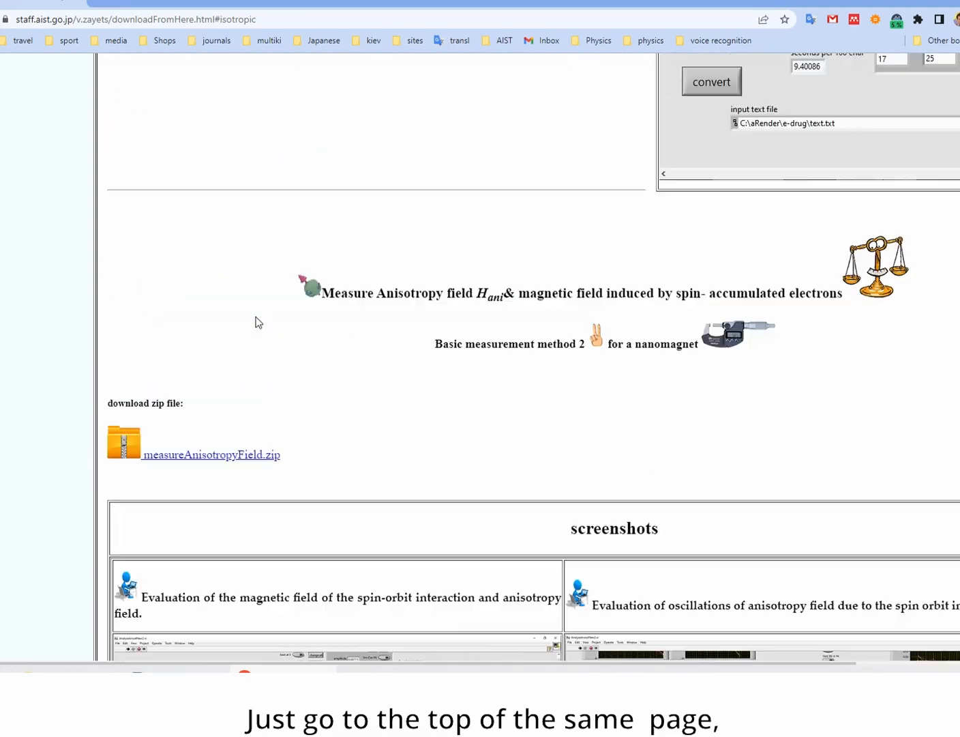
scroll(258, 321, "up", 20)
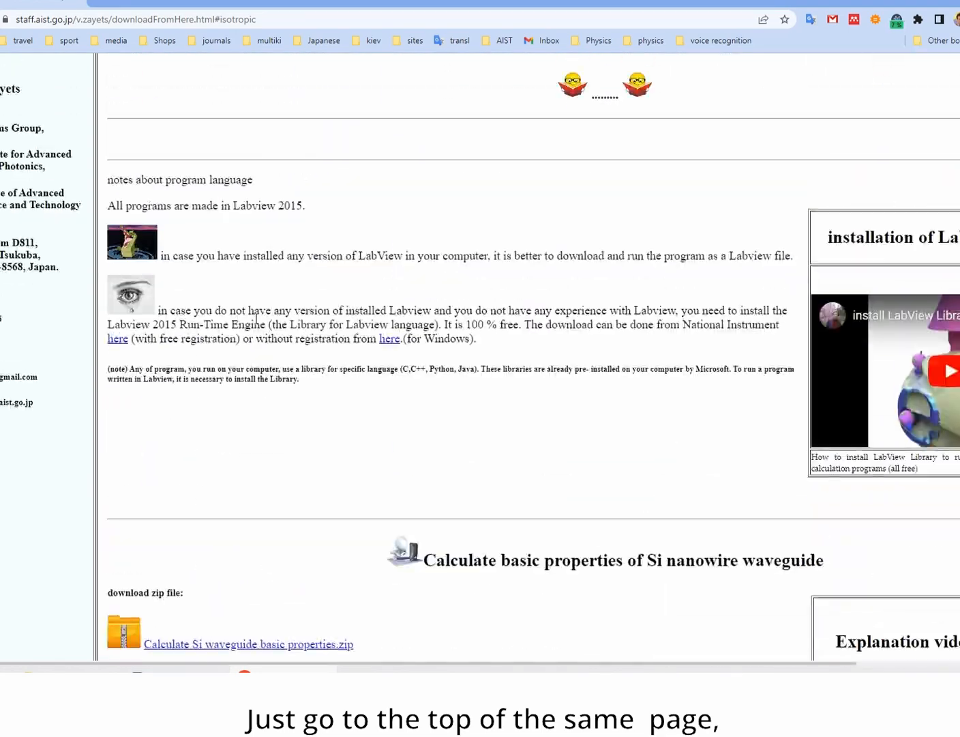
scroll(256, 318, "up", 3)
scroll(255, 319, "down", 11)
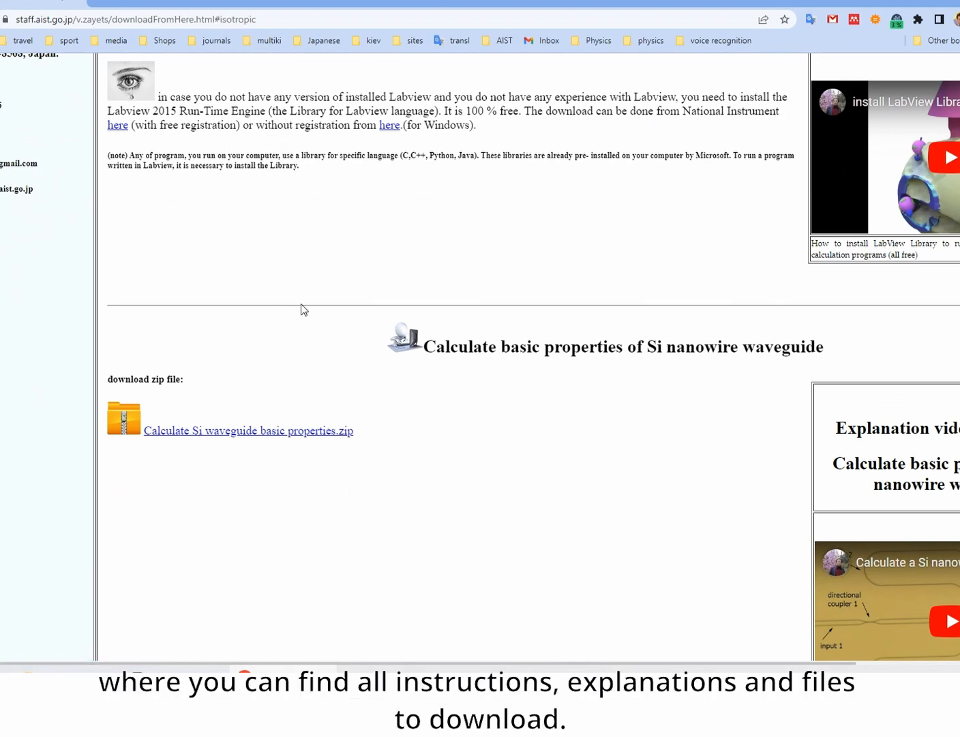
scroll(304, 309, "down", 15)
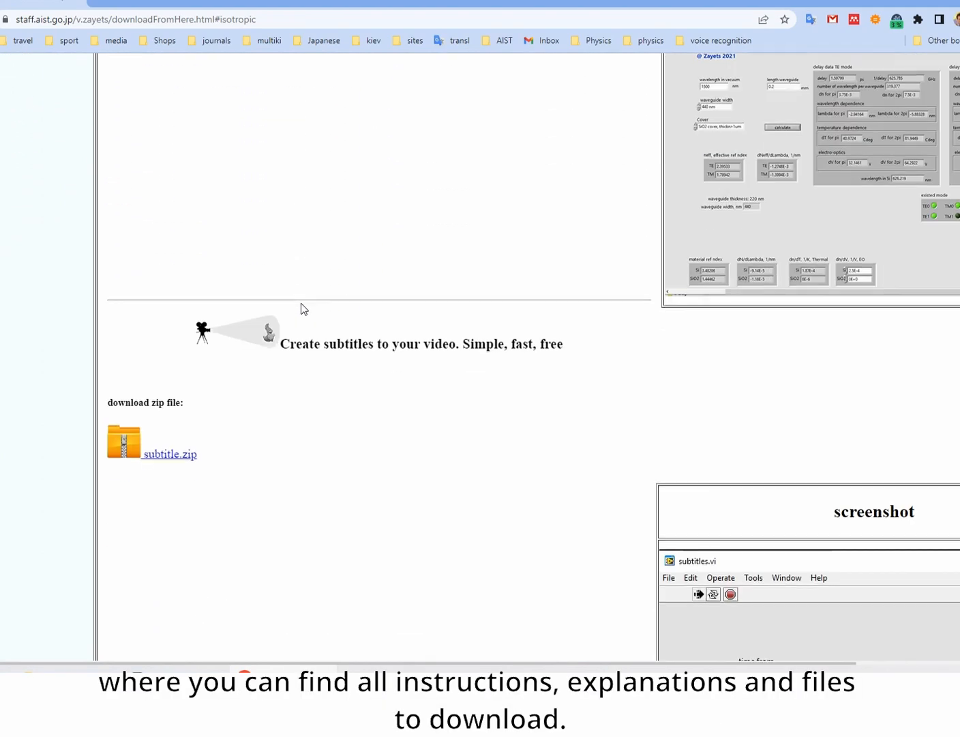
scroll(304, 308, "down", 2)
scroll(304, 309, "up", 10)
scroll(301, 309, "up", 8)
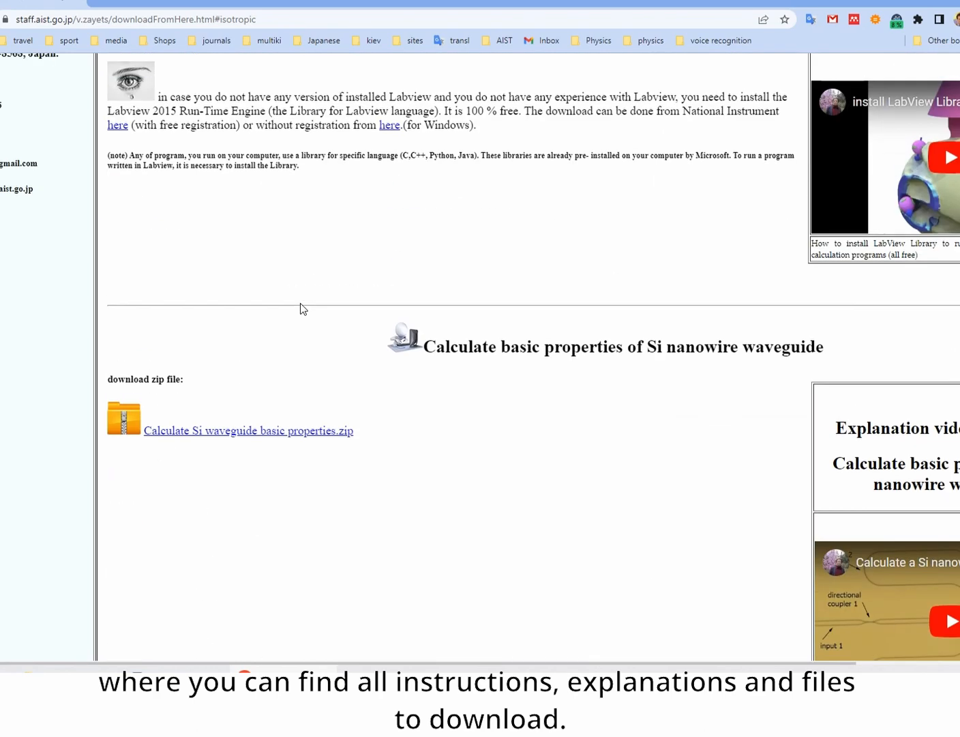
scroll(300, 303, "up", 3)
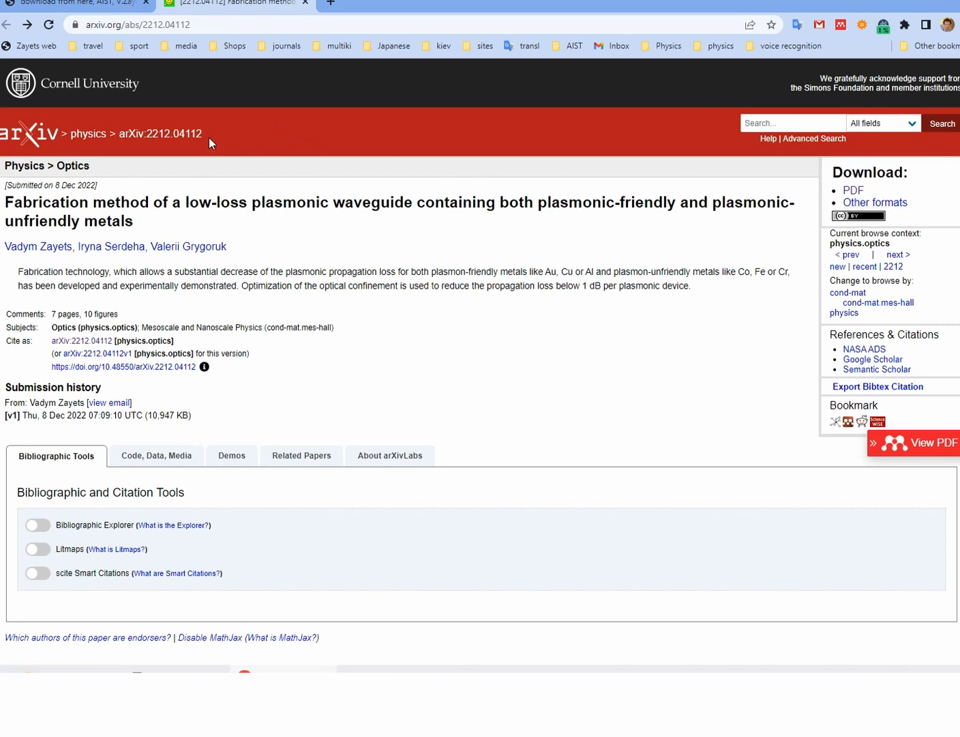
Highlight the identifier arXiv:2212.04112 of the low-loss plasmonic waveguide paper and open the paper's PDF
left_click_drag(206, 136, 120, 134)
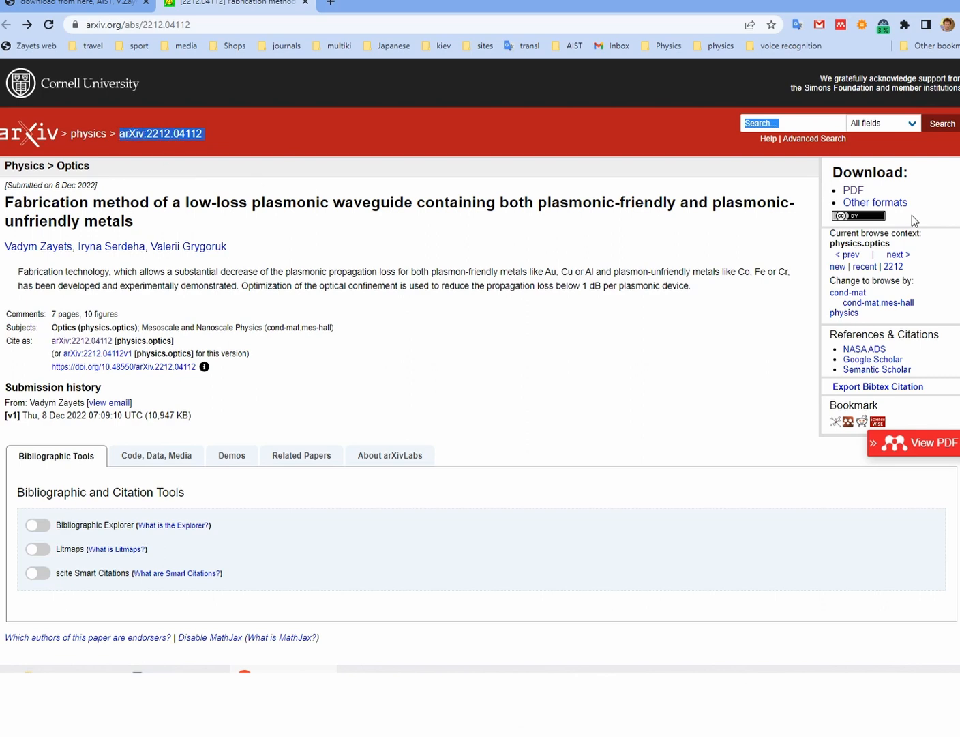
left_click(853, 191)
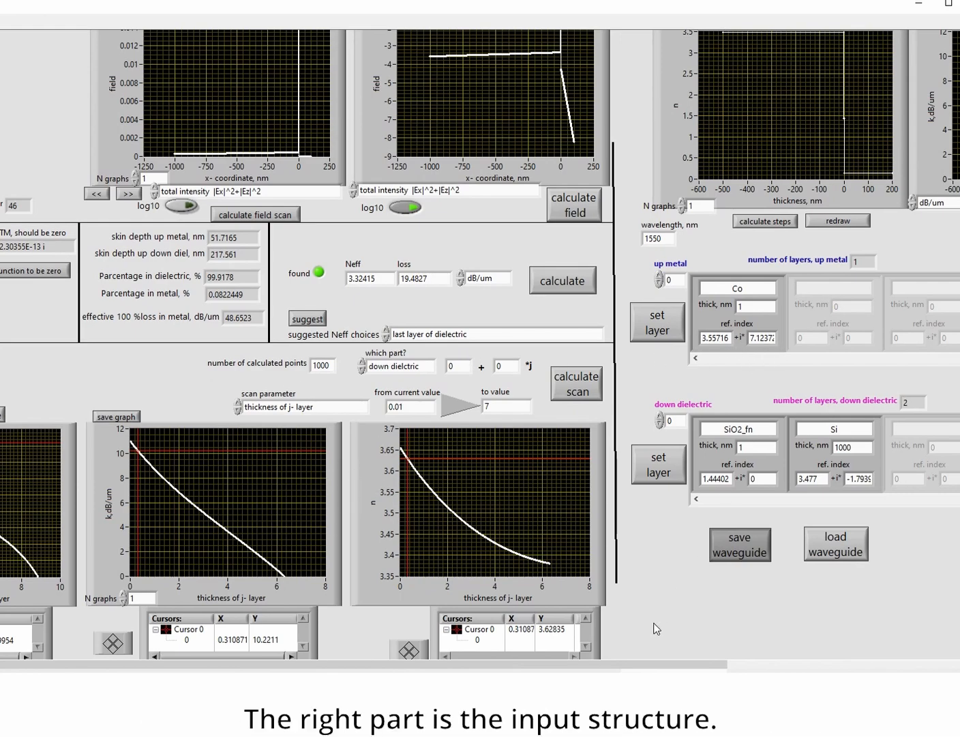
Rename the Si layer in the down dielectric structure to Si1 and set its thickness to 10023 nm
left_click_drag(658, 667, 954, 645)
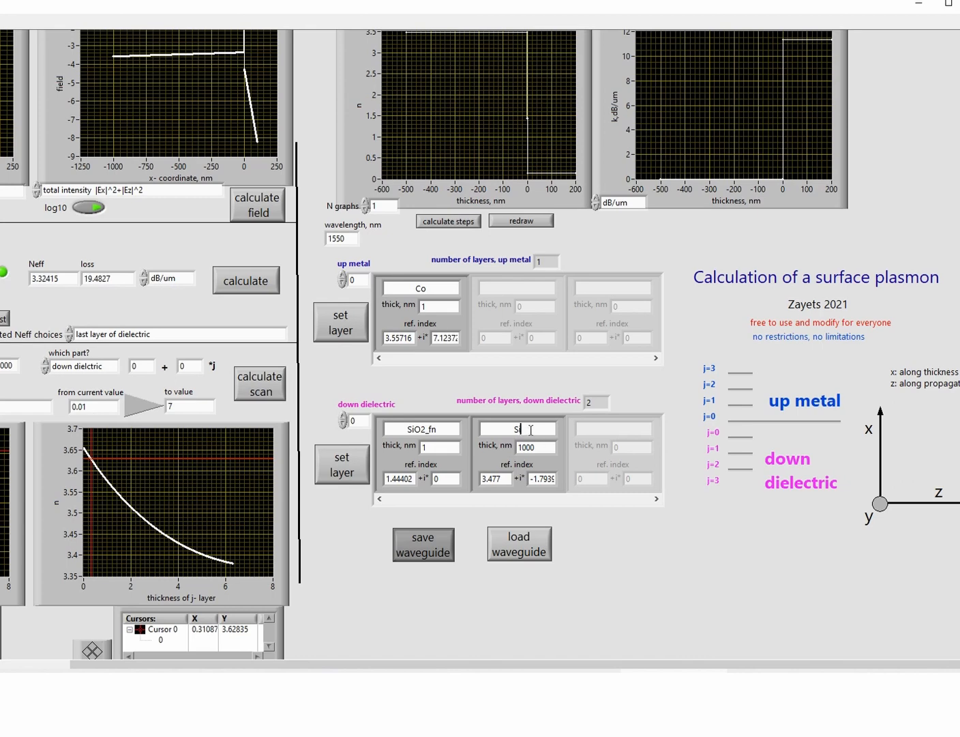
type("1")
left_click_drag(535, 448, 530, 450)
type("23")
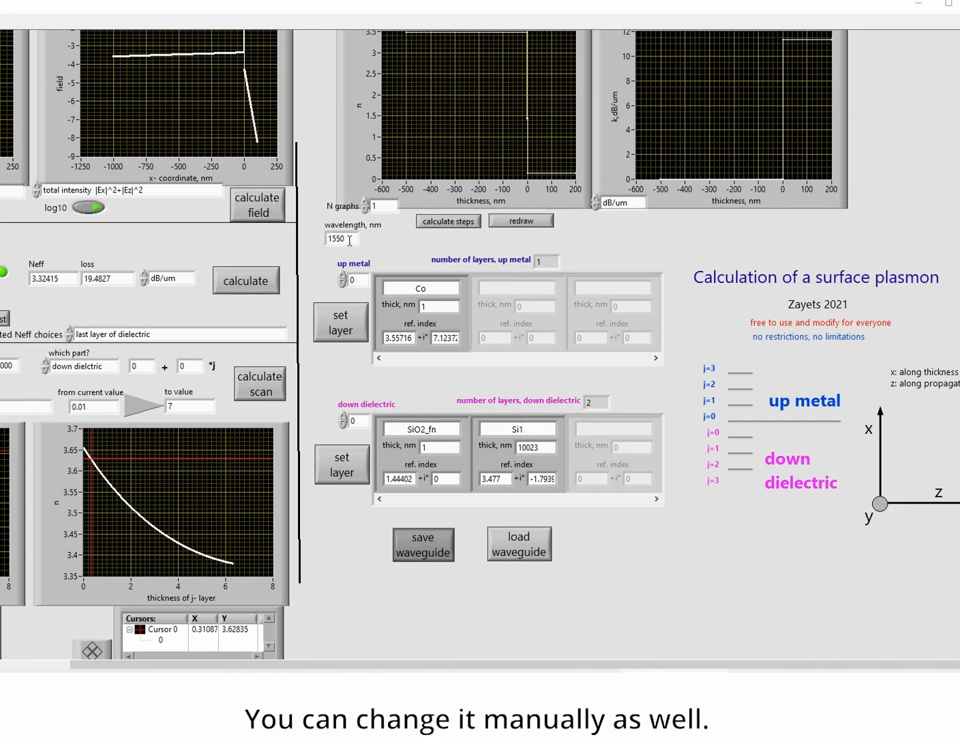
Set the wavelength to 800 nm to update the refractive indices of all layers
left_click_drag(349, 240, 329, 238)
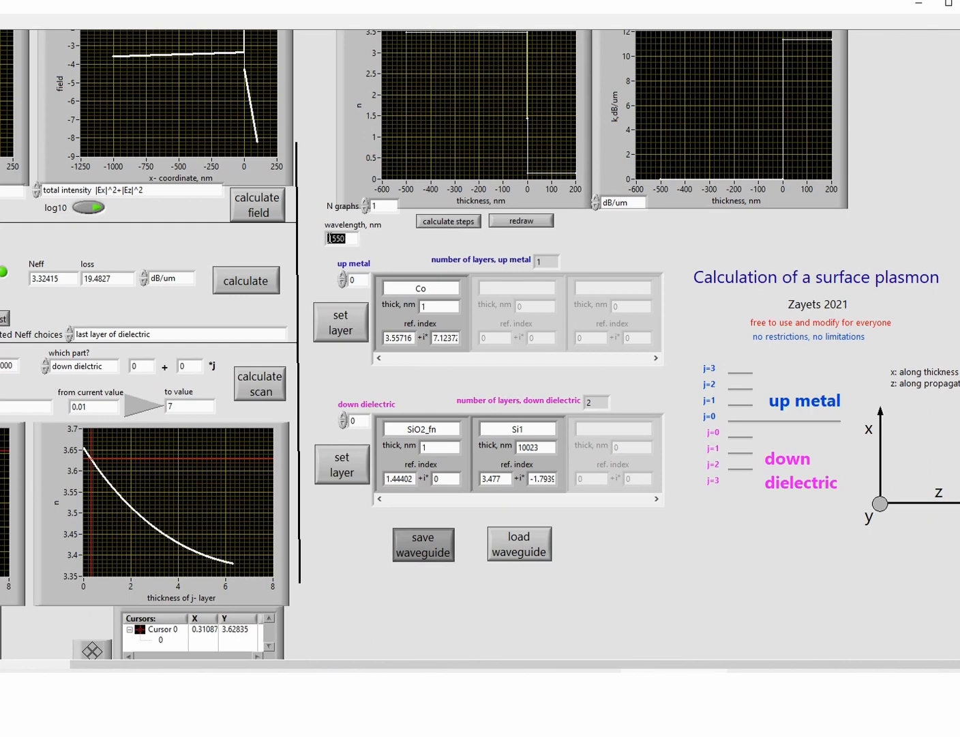
type("800")
left_click(451, 359)
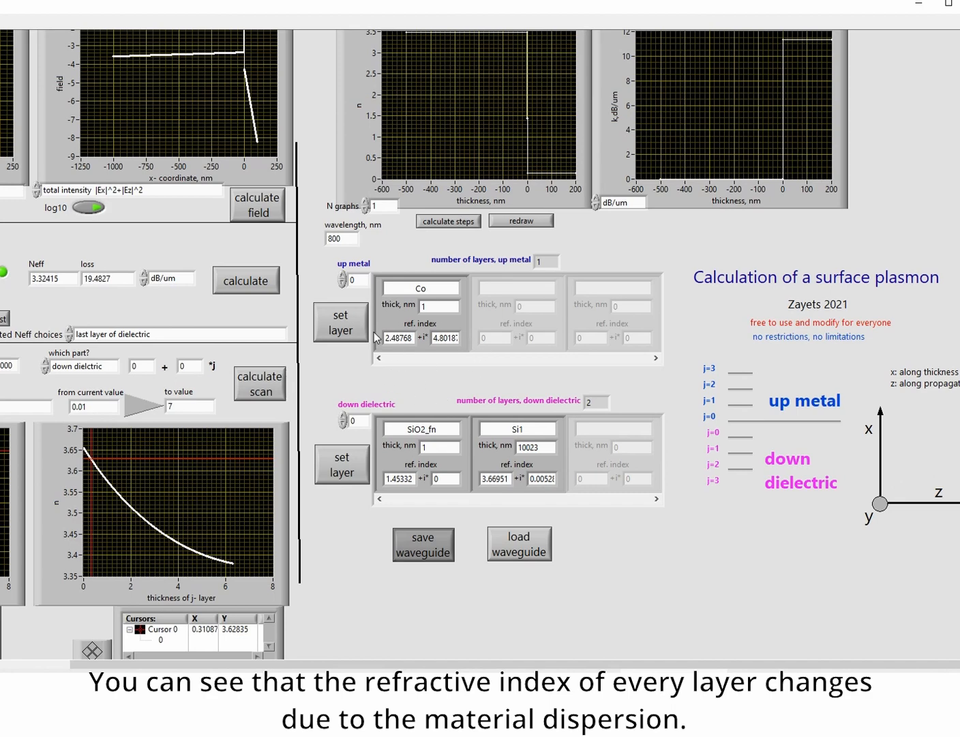
Set the wavelength of the input structure to 1550 nm
left_click_drag(341, 238, 317, 236)
type("1550")
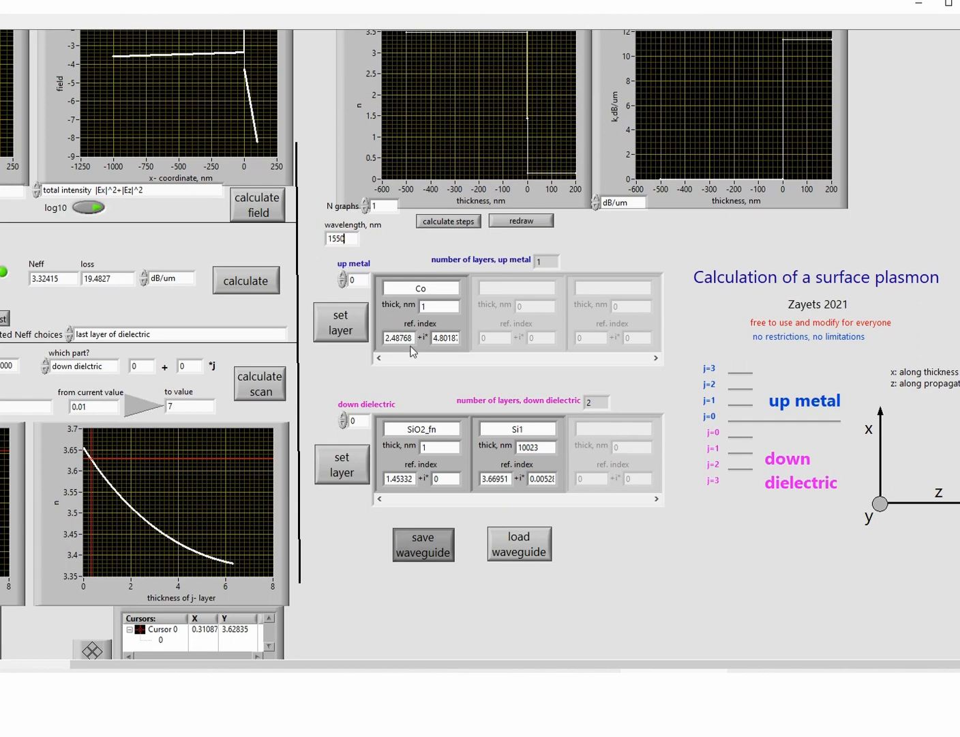
left_click(409, 394)
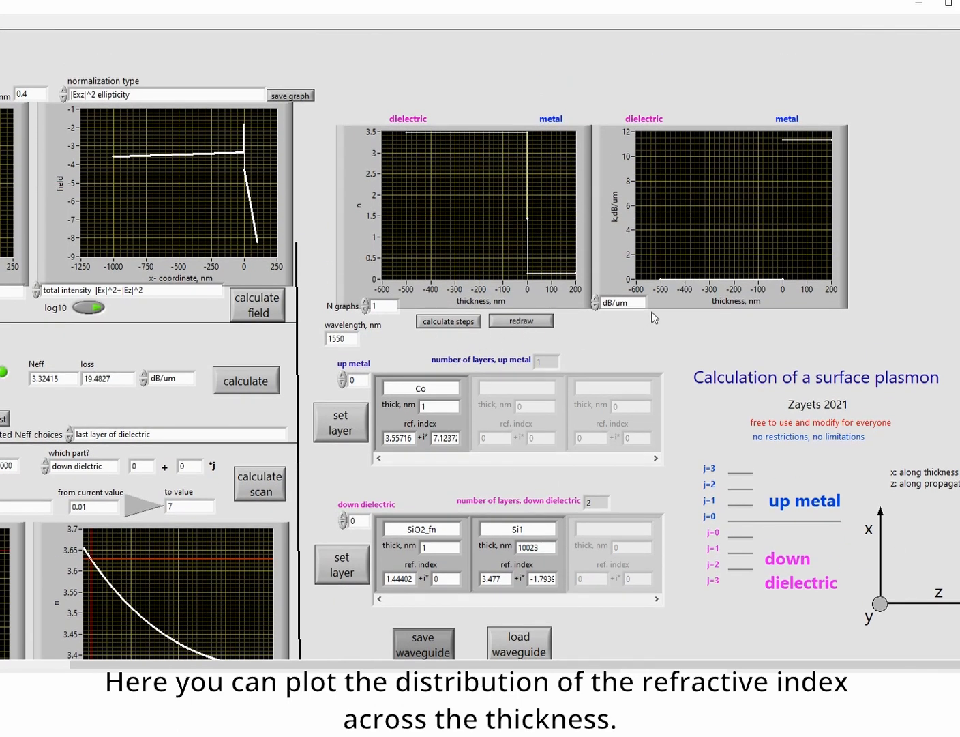
Set the layer thicknesses to 100 nm for SiO2_fn, 50 nm for Co and 500 nm for Si1, and redraw the index profiles
left_click(439, 545)
type("00")
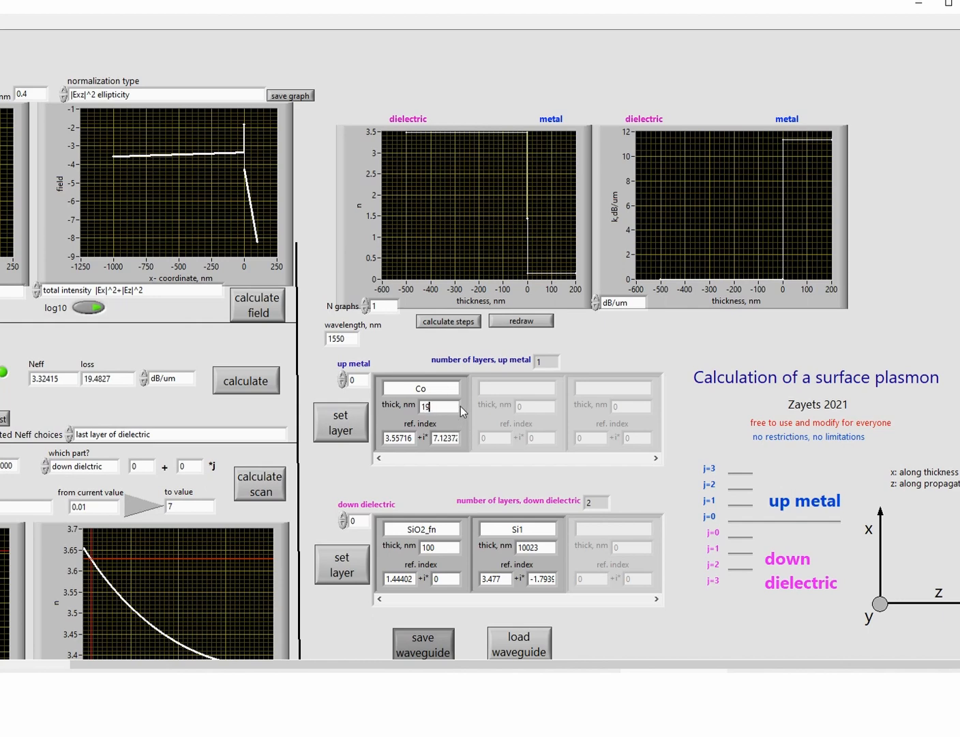
type("50")
left_click_drag(539, 547, 519, 547)
type("500")
left_click(522, 320)
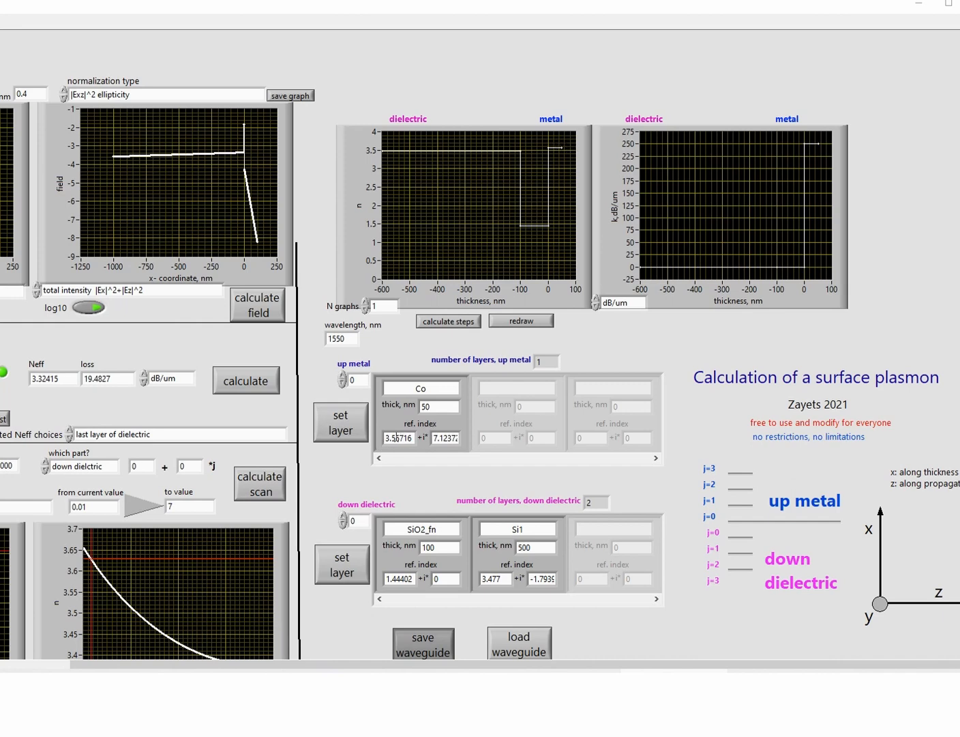
Display the absorption-versus-thickness graph in k, and finally in dB/nm
left_click(623, 304)
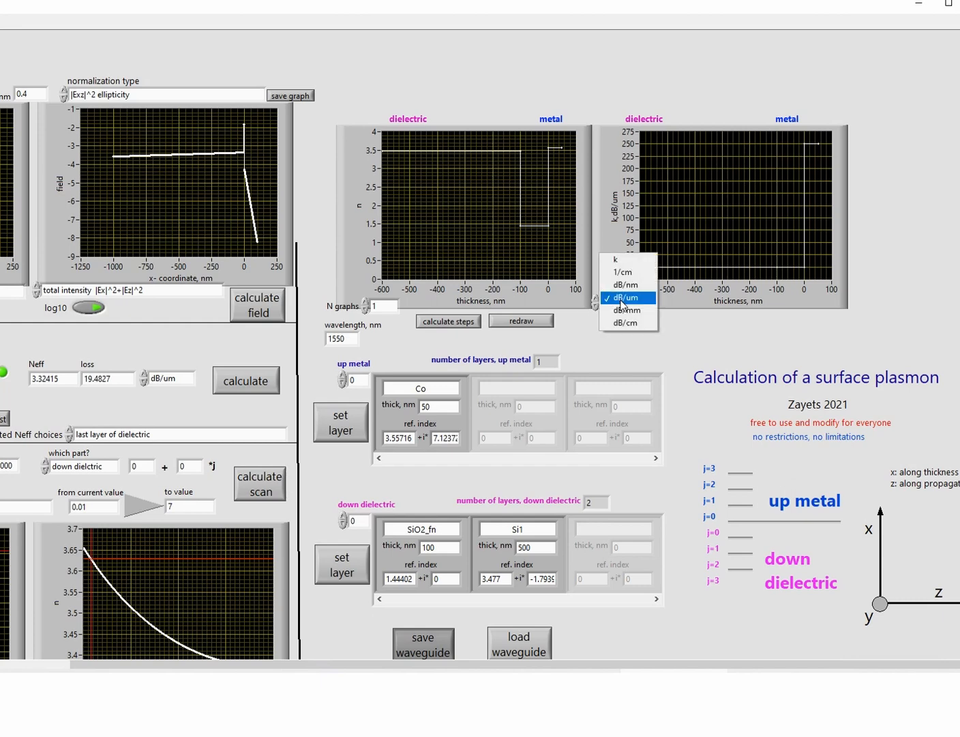
left_click(616, 260)
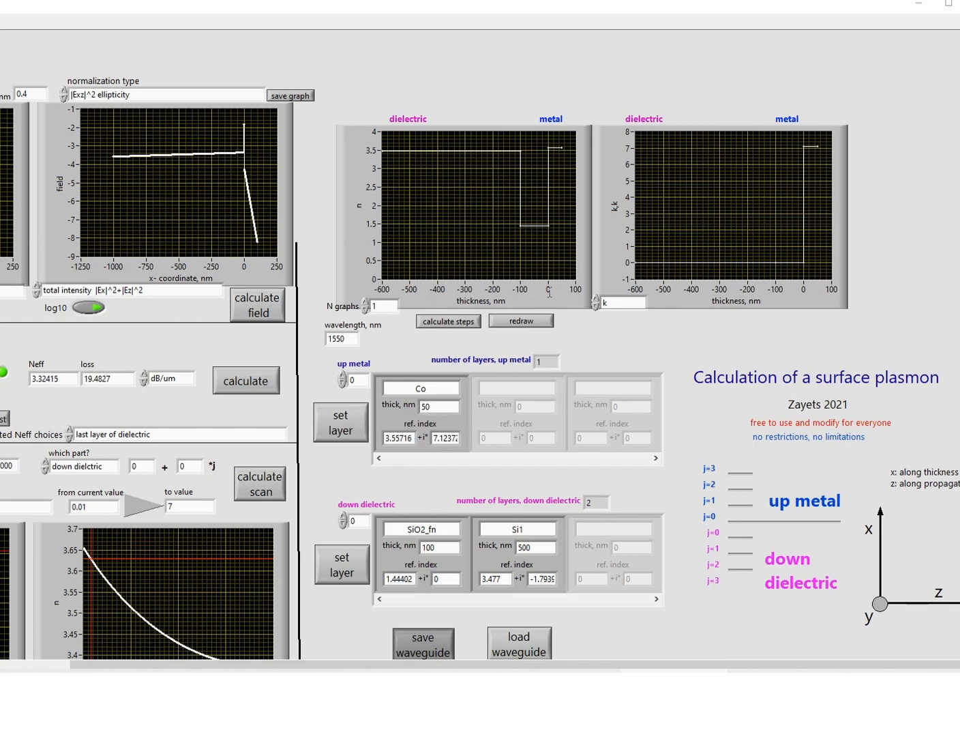
left_click(619, 306)
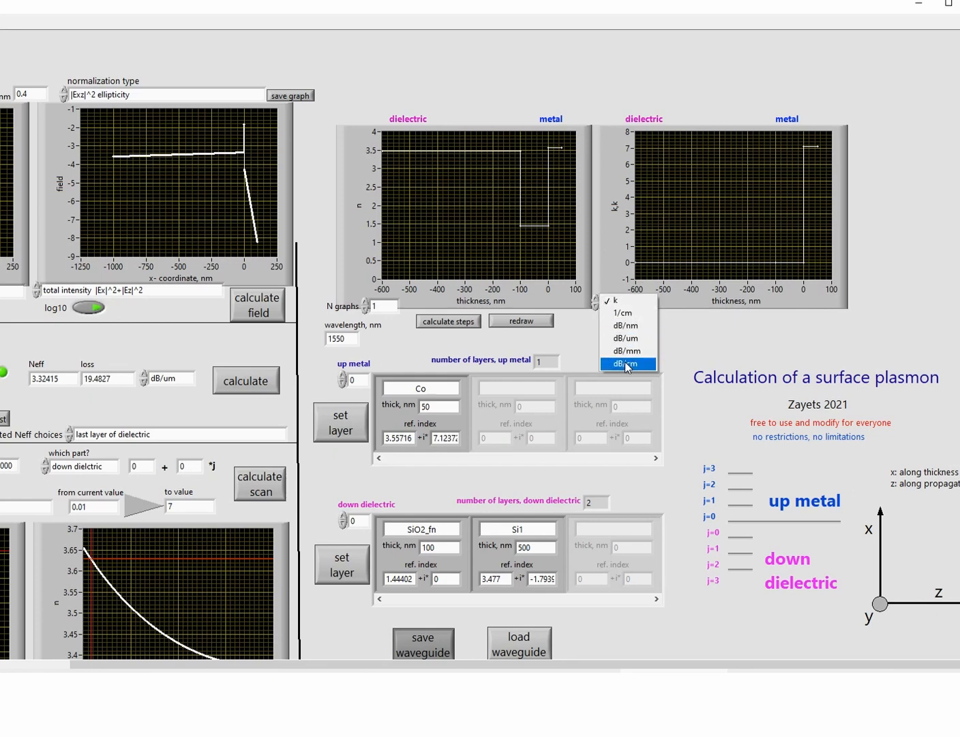
left_click(618, 327)
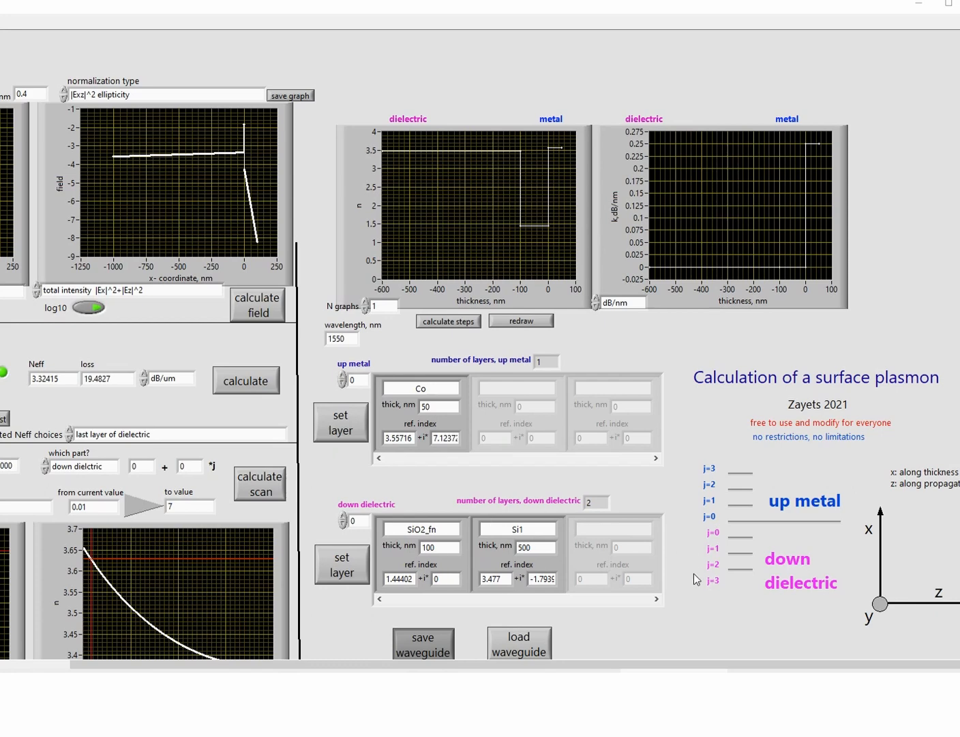
Open the layer settings of the down dielectric and set the number of core layers to 5
left_click(344, 568)
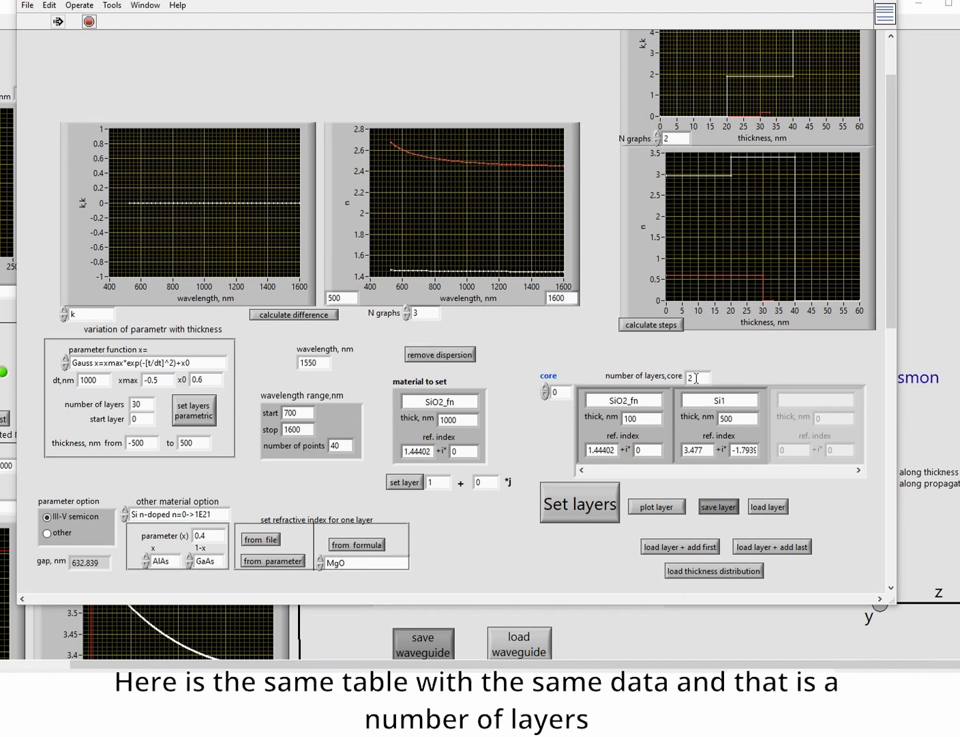
left_click_drag(703, 375, 691, 384)
type("3")
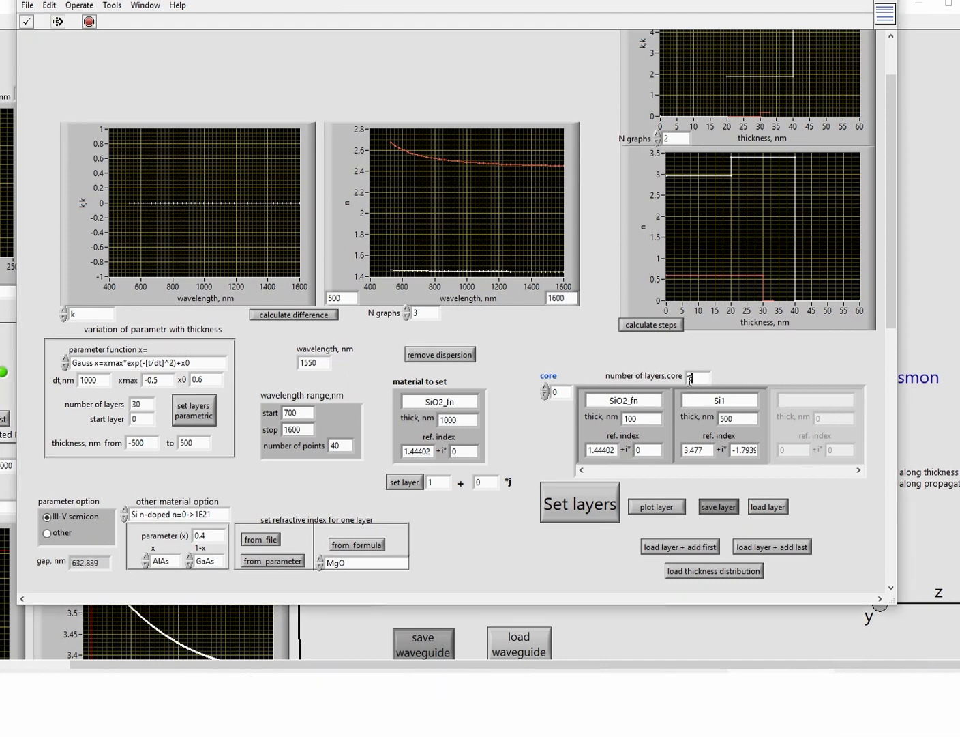
key("Return")
left_click_drag(713, 470, 687, 467)
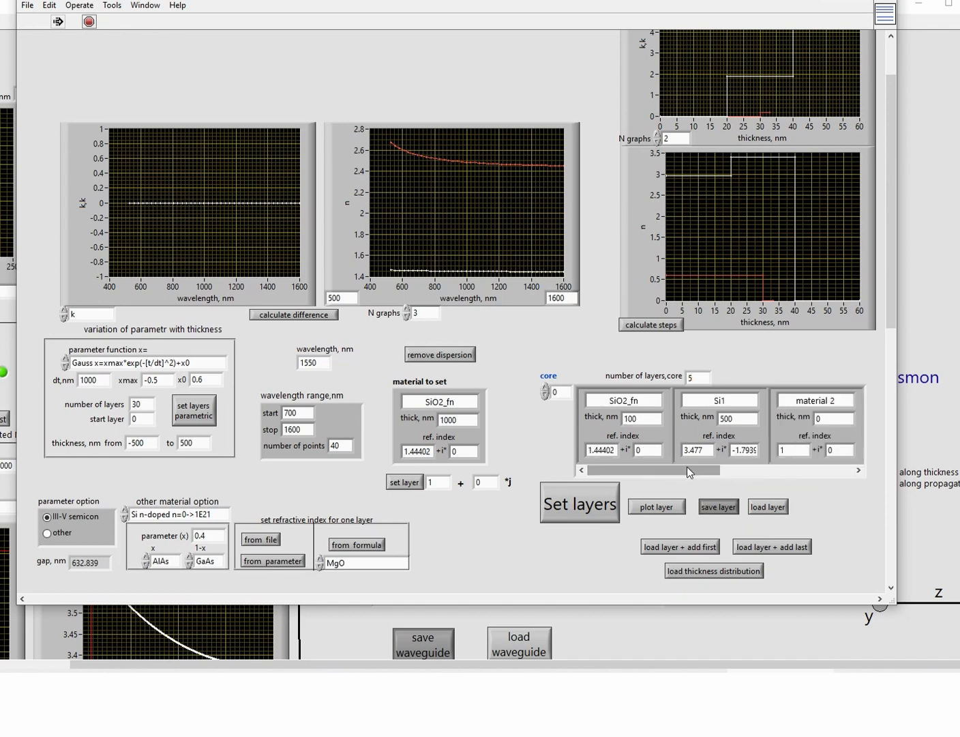
Reduce the number of core layers to 1
double_click(691, 377)
type("5")
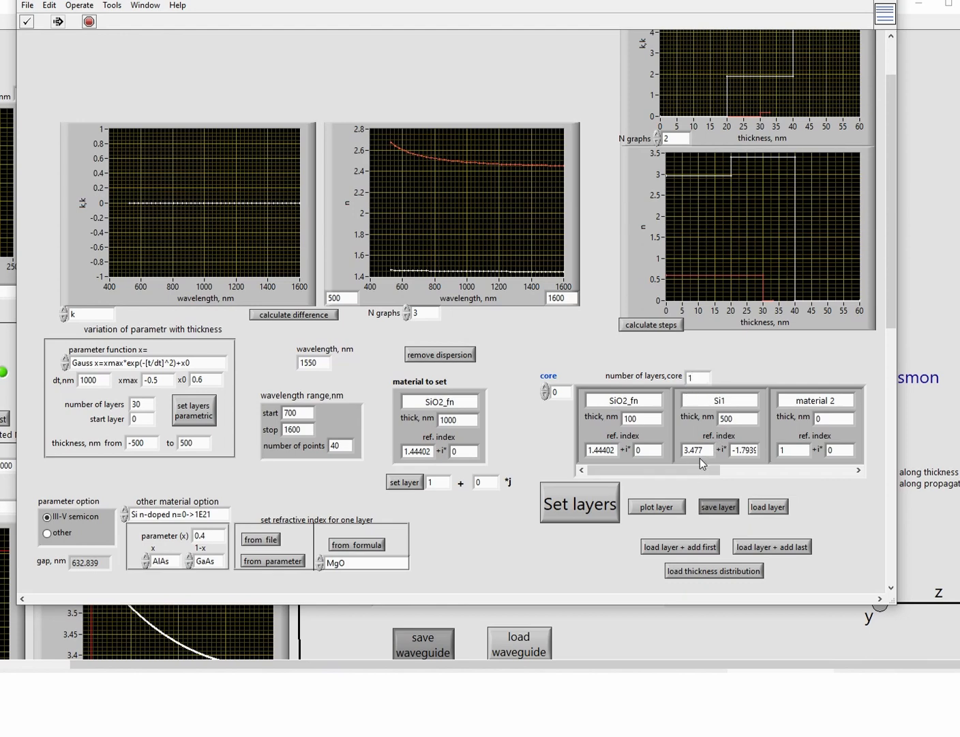
key("Return")
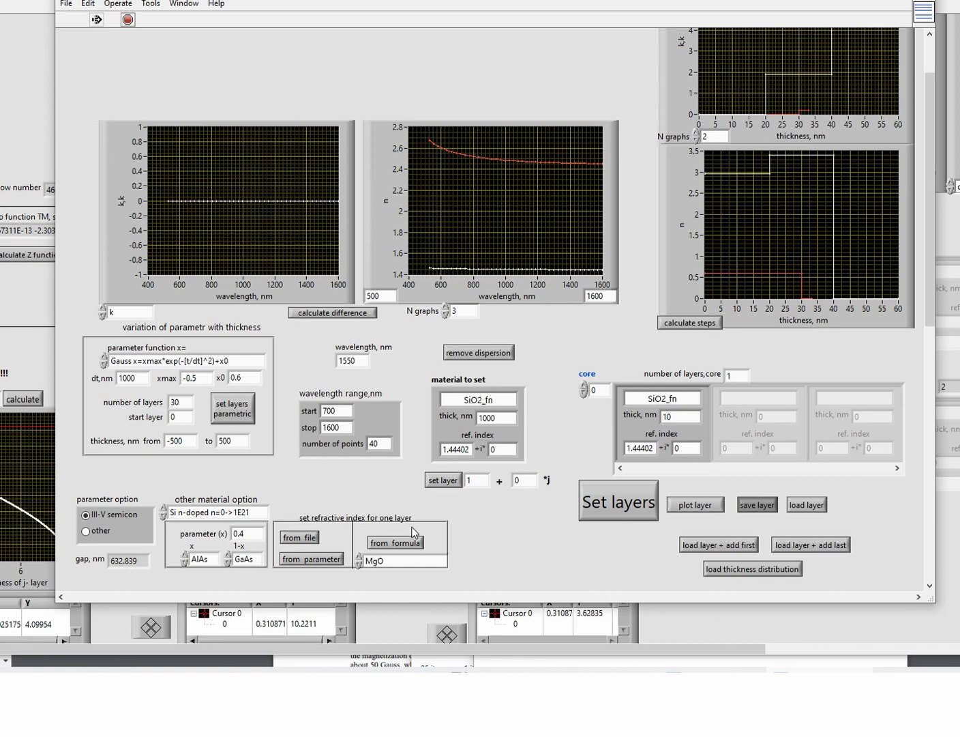
Calculate the refractive index of SiO2 from the formula and limit the wavelength plots to 1 graph
left_click(399, 562)
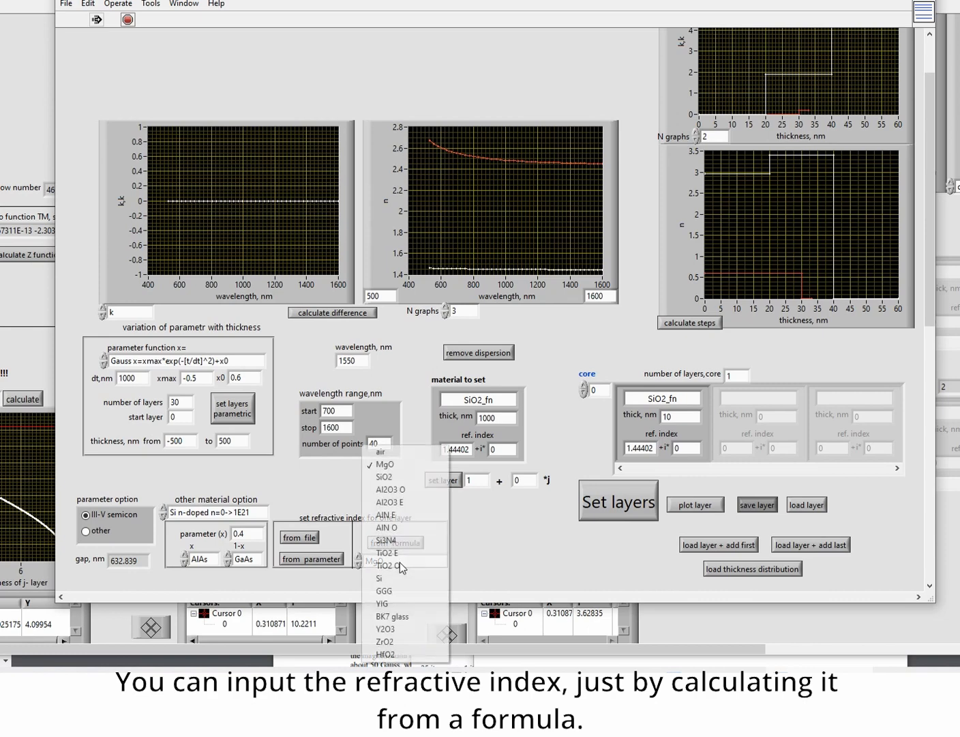
left_click(406, 481)
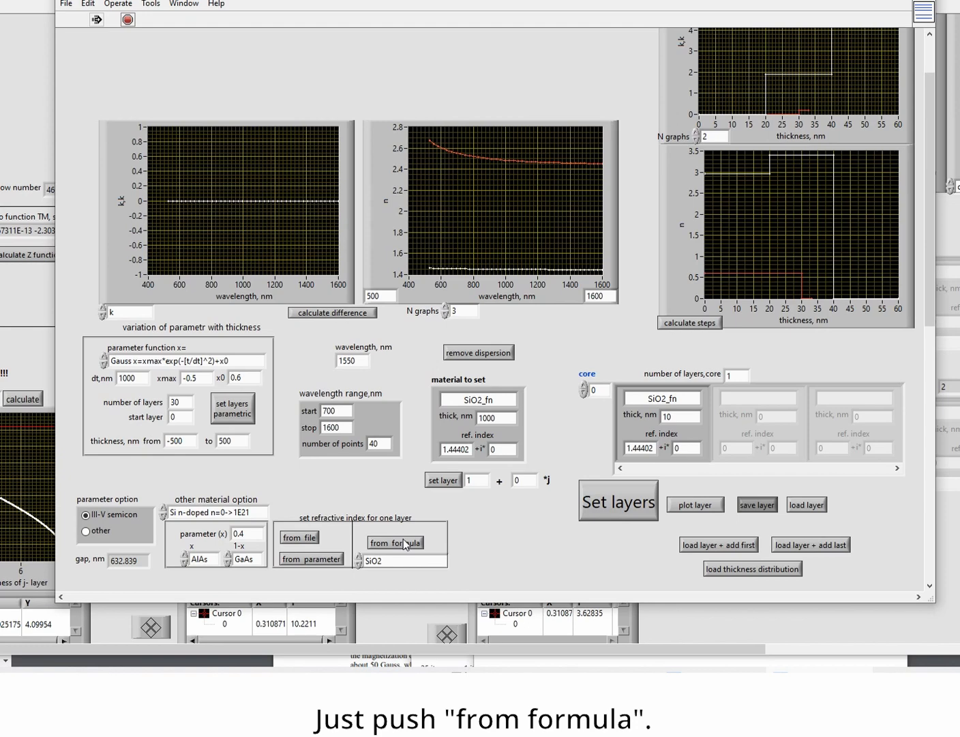
left_click(405, 543)
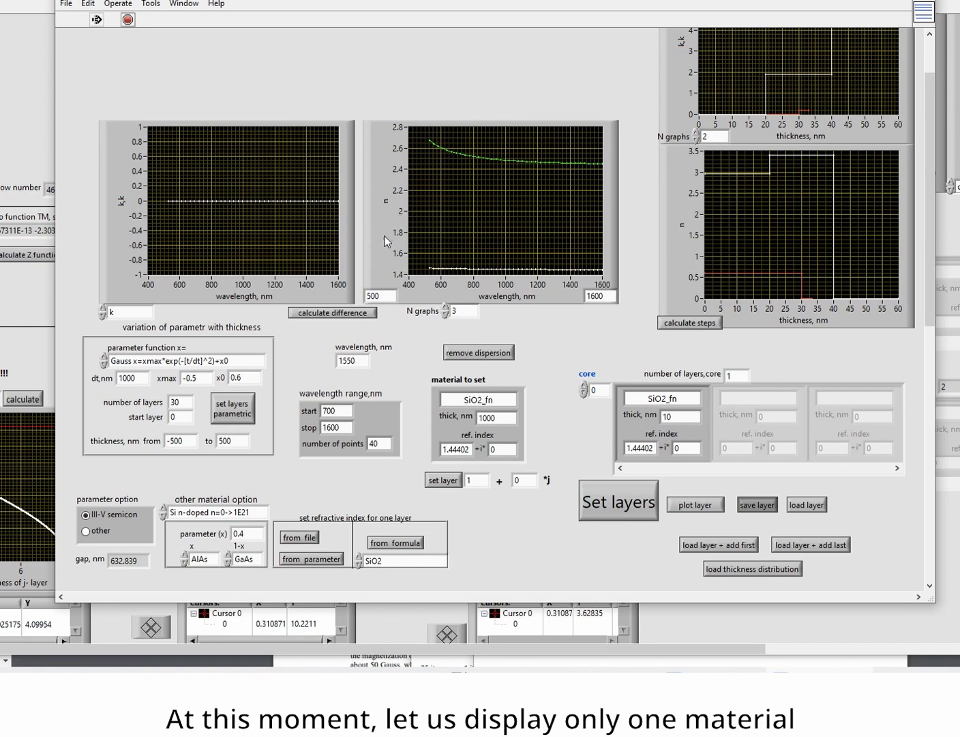
left_click(447, 314)
left_click(447, 313)
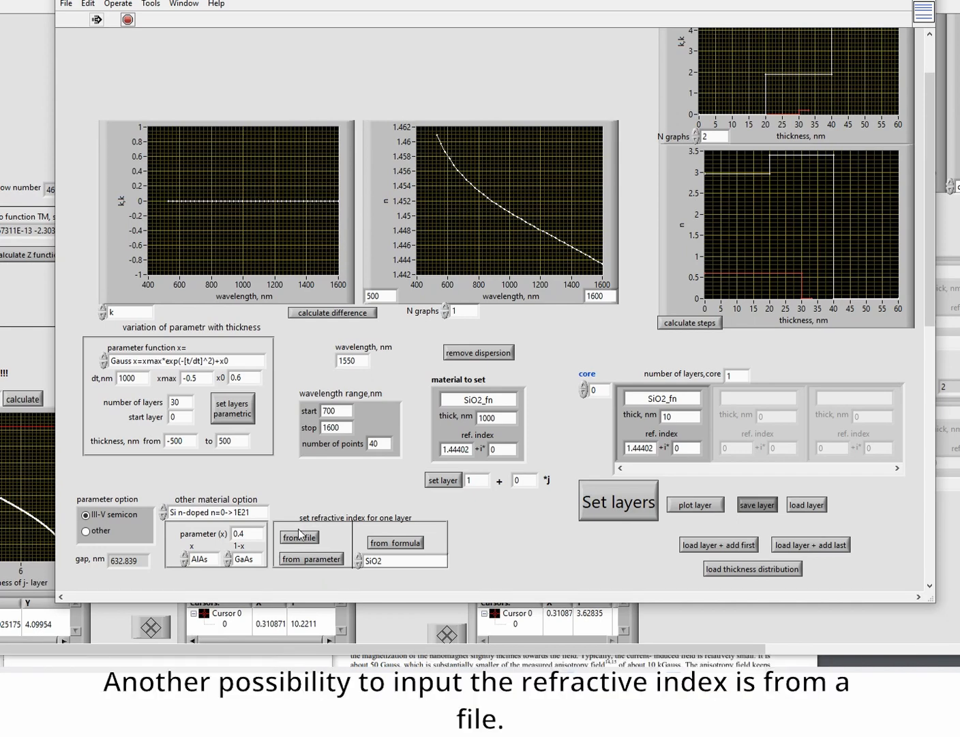
Open the refractive index folder inside delete me Labview, examine the data columns of aSi_nk.dat, and close the file
left_click(178, 681)
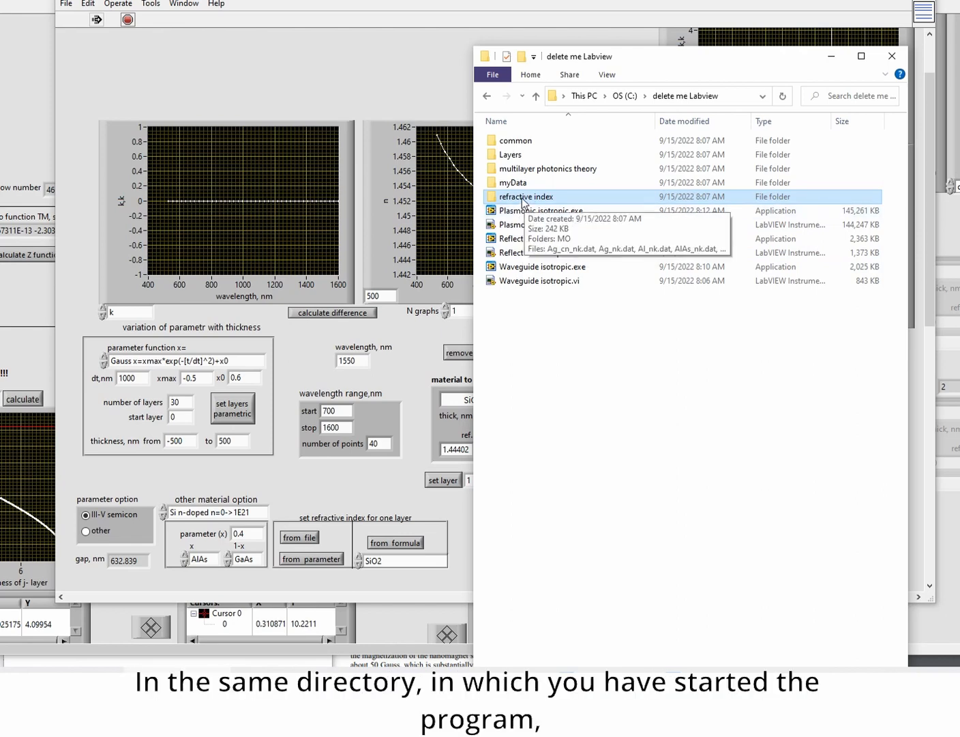
double_click(521, 198)
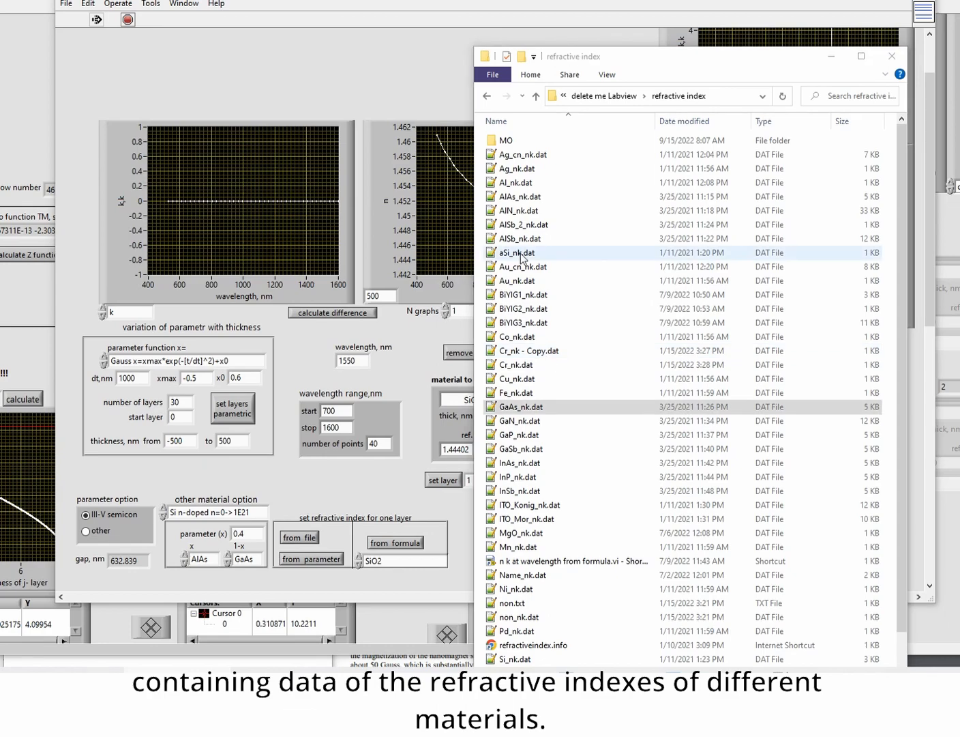
double_click(520, 252)
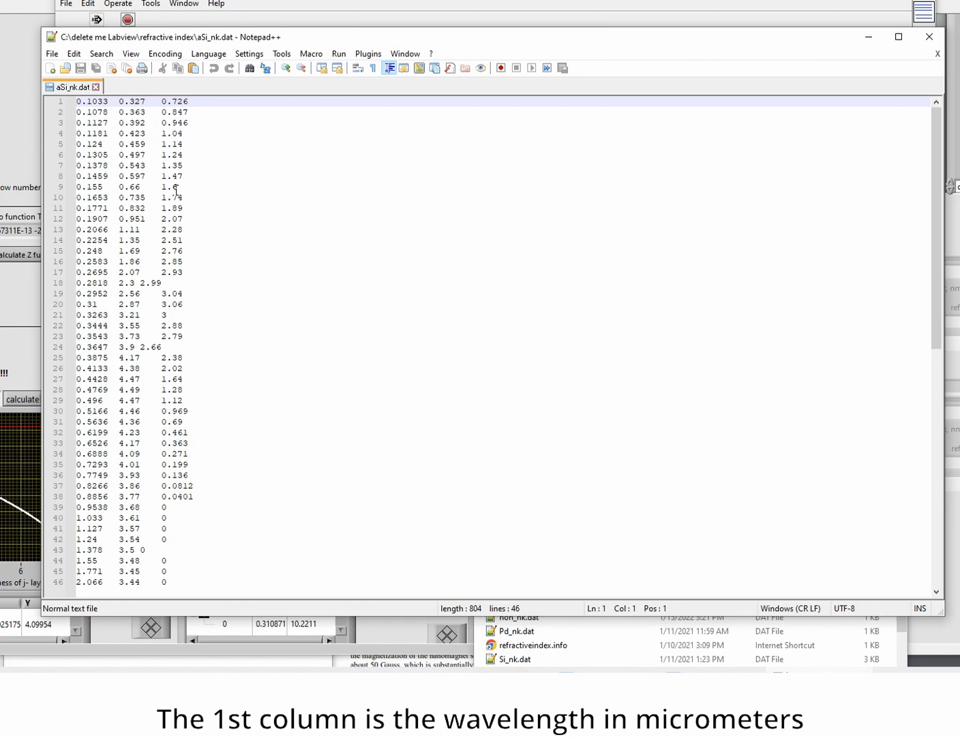
left_click(382, 261)
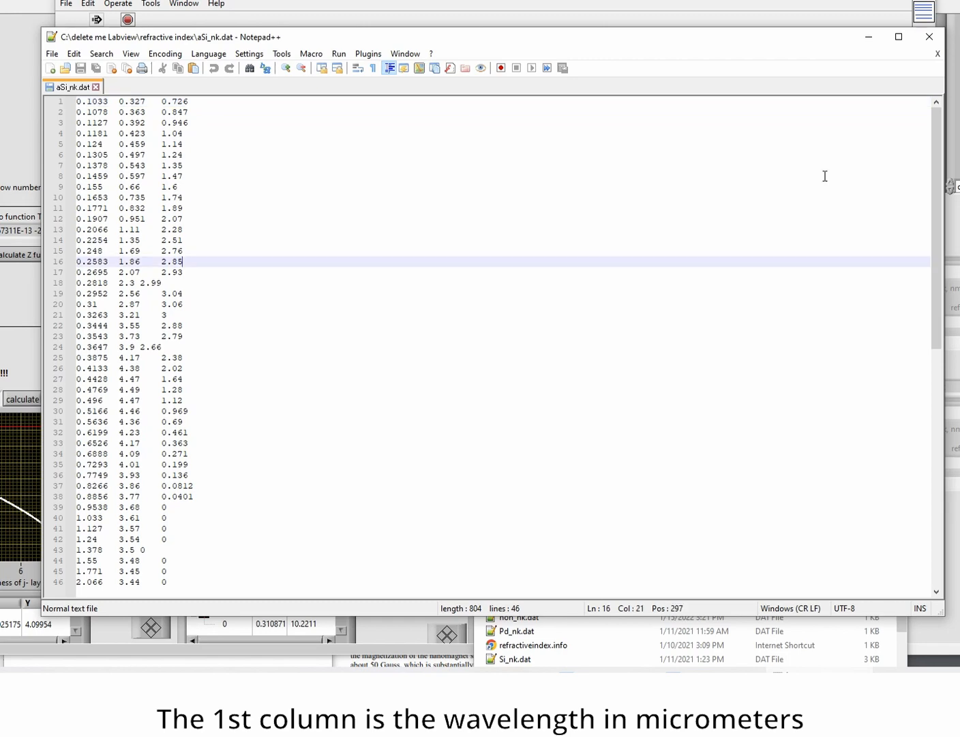
left_click(928, 37)
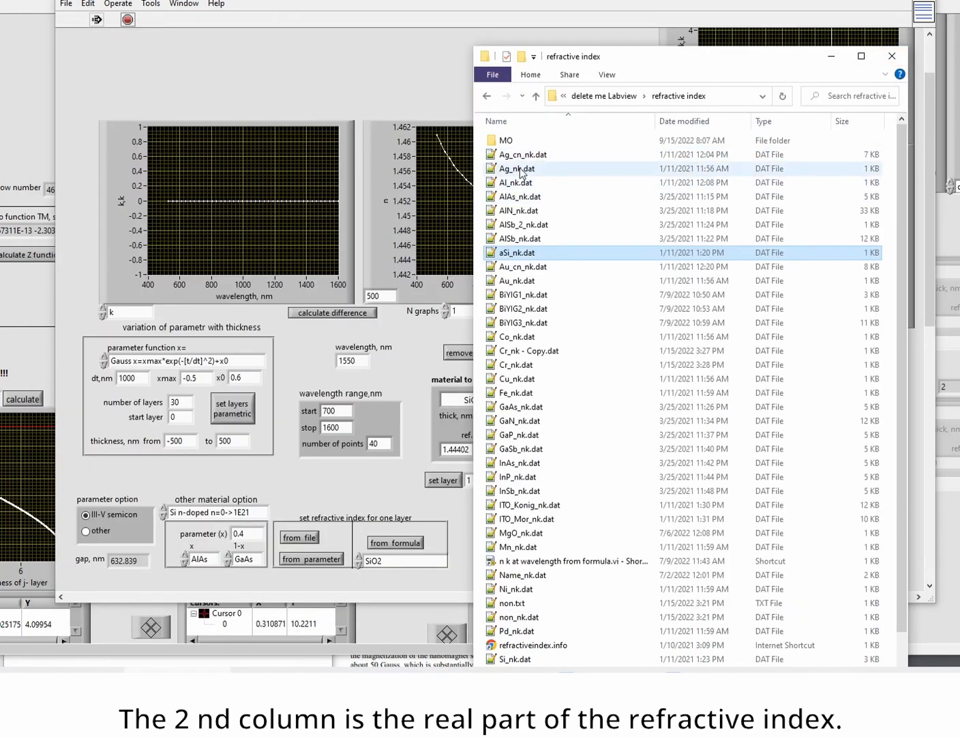
Return to the layer settings, load the refractive index from Co_nk.dat, and display the absorption-versus-wavelength graph in dB/nm
left_click(402, 84)
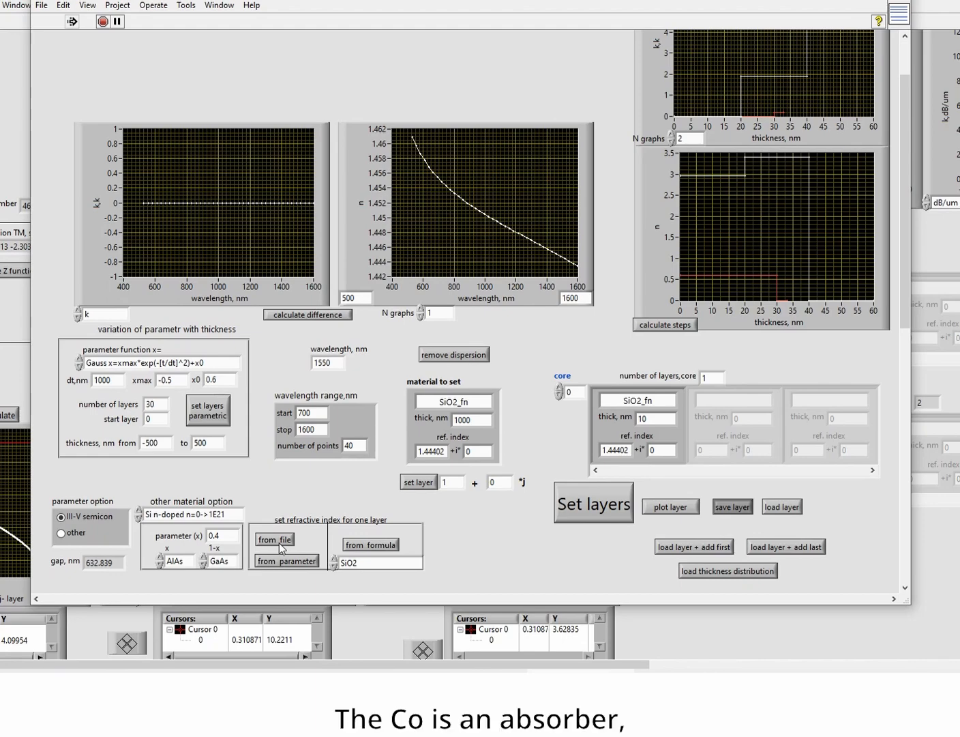
left_click(282, 544)
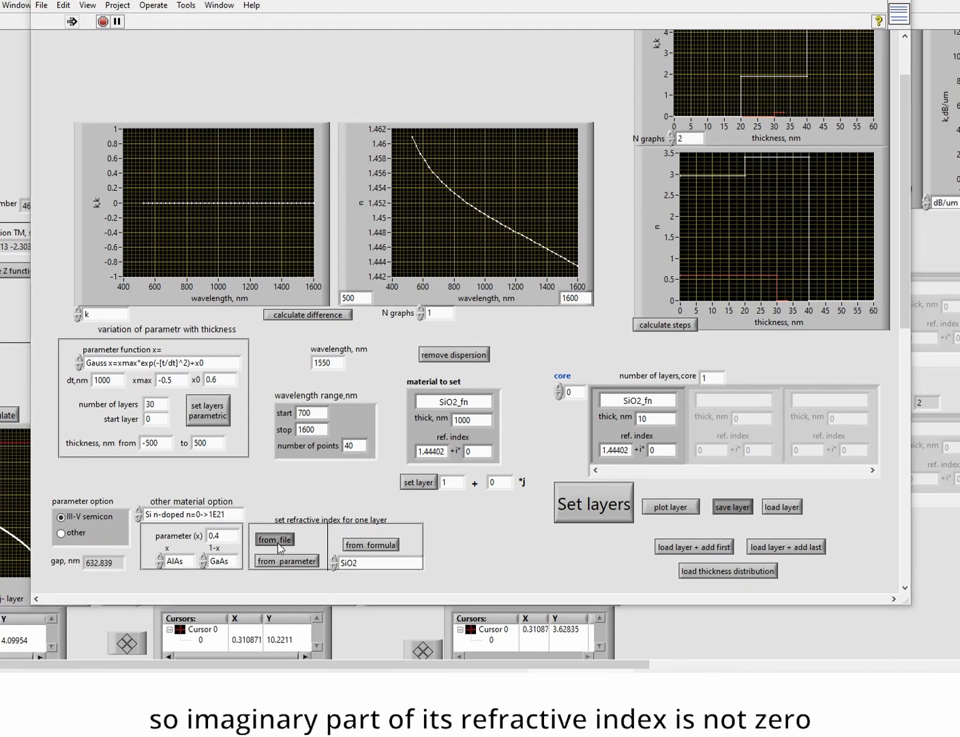
scroll(292, 316, "down", 1)
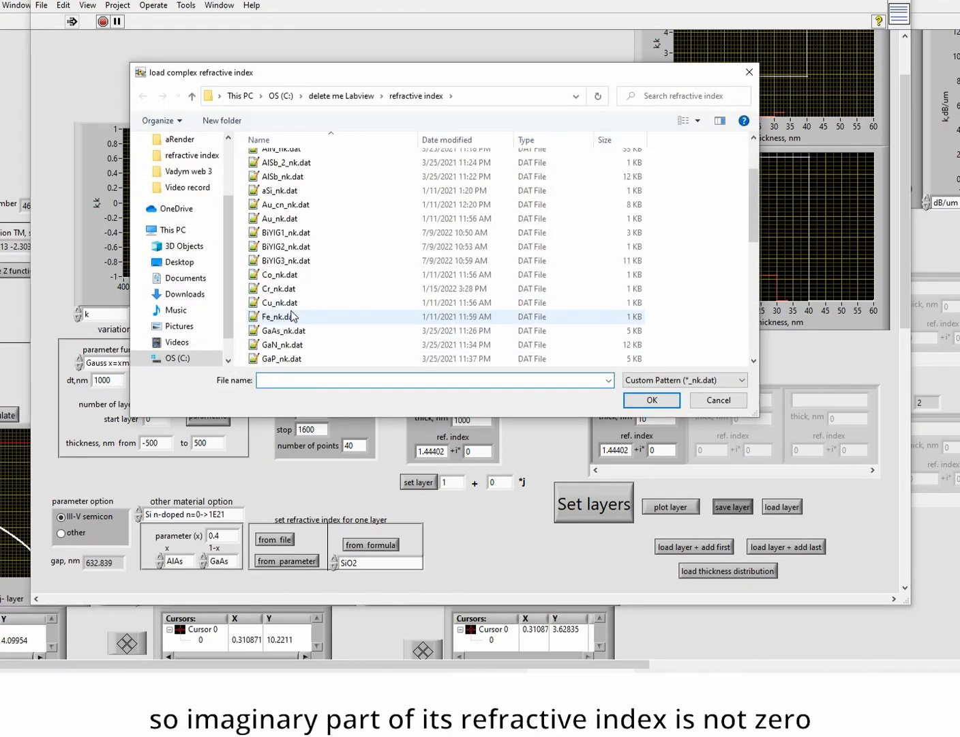
double_click(279, 275)
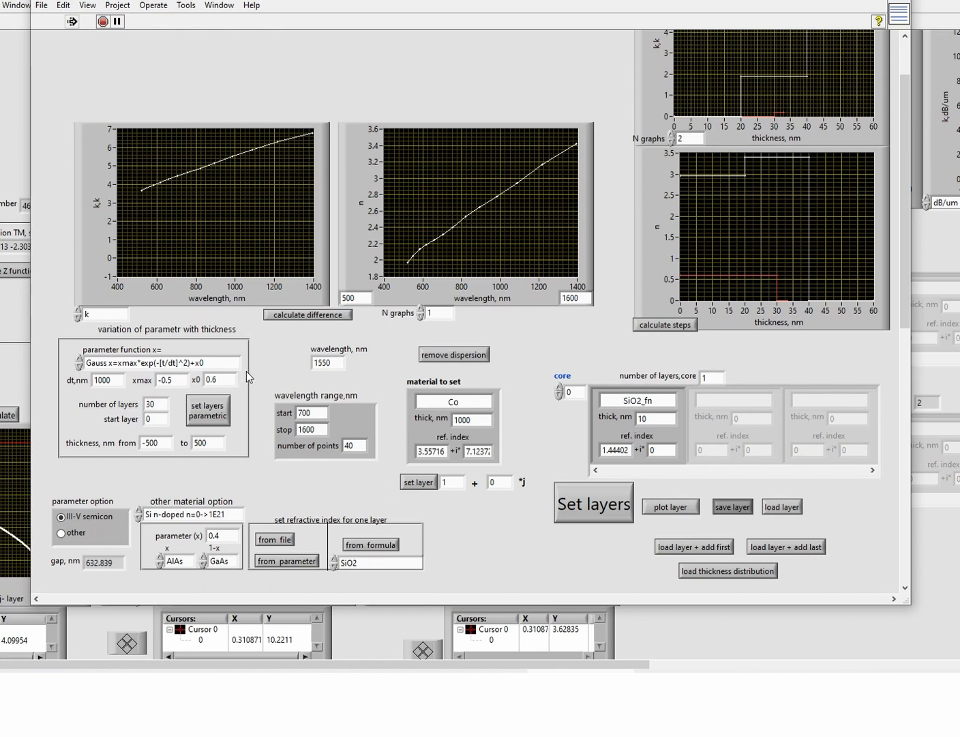
left_click(108, 315)
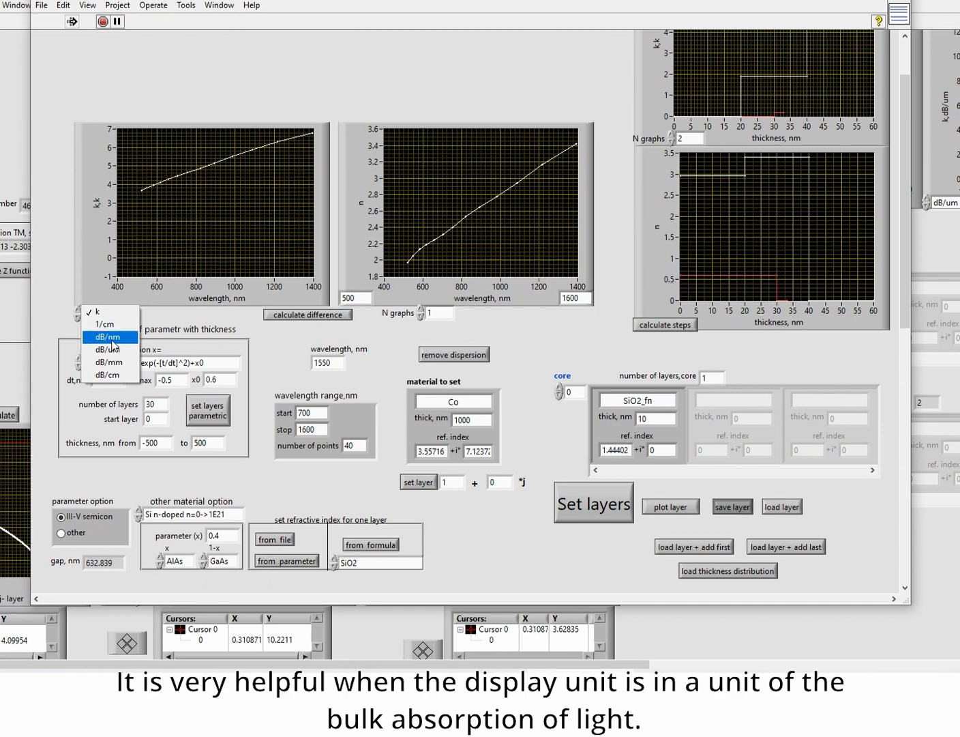
left_click(112, 342)
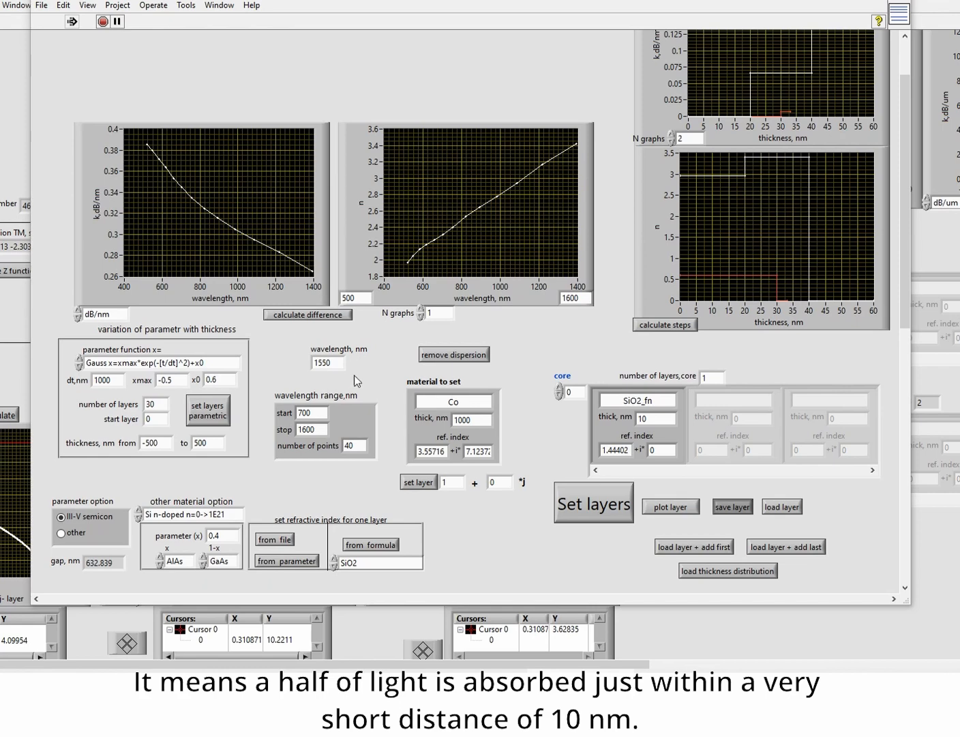
Set the number of wavelength graphs to 3 and load the refractive index from Au_nk.dat for comparison with Co
left_click(422, 309)
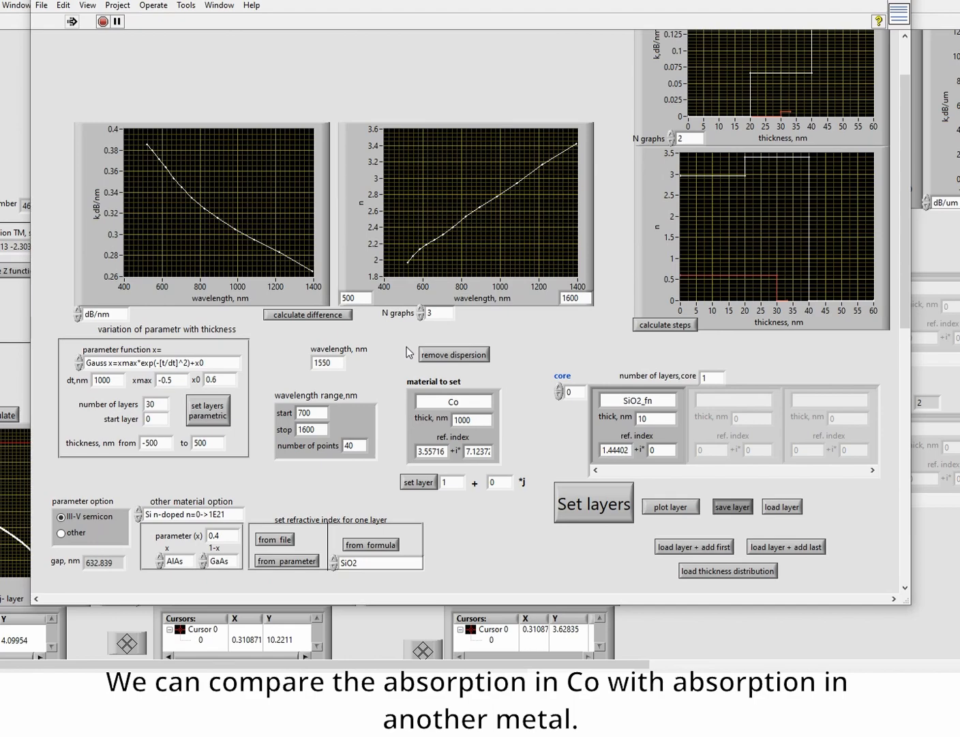
left_click(276, 539)
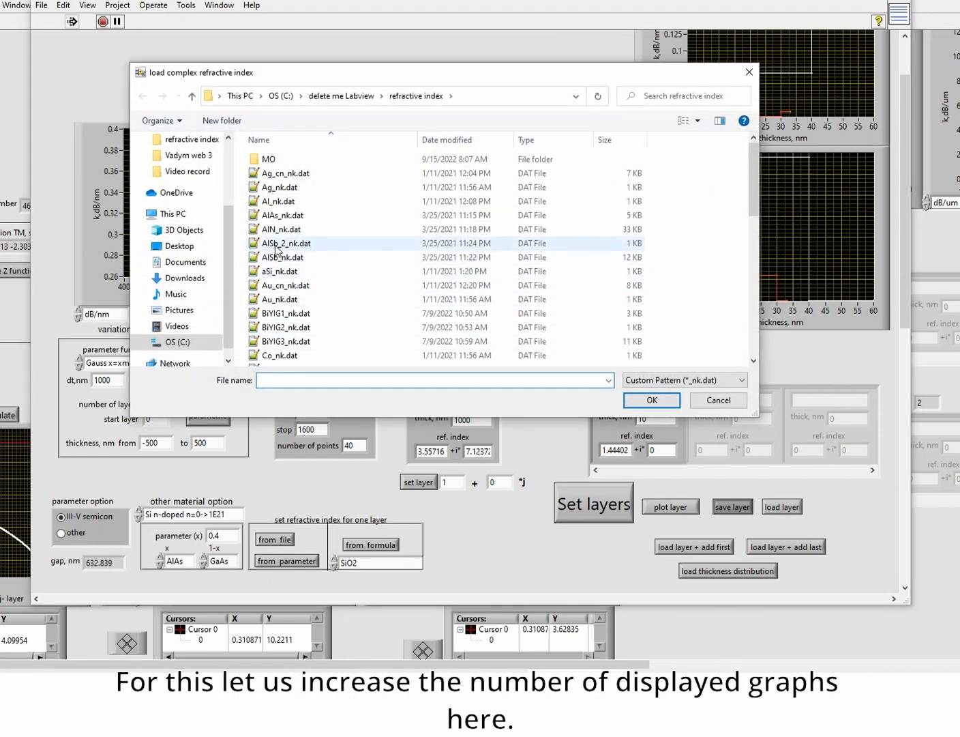
left_click(279, 301)
double_click(280, 300)
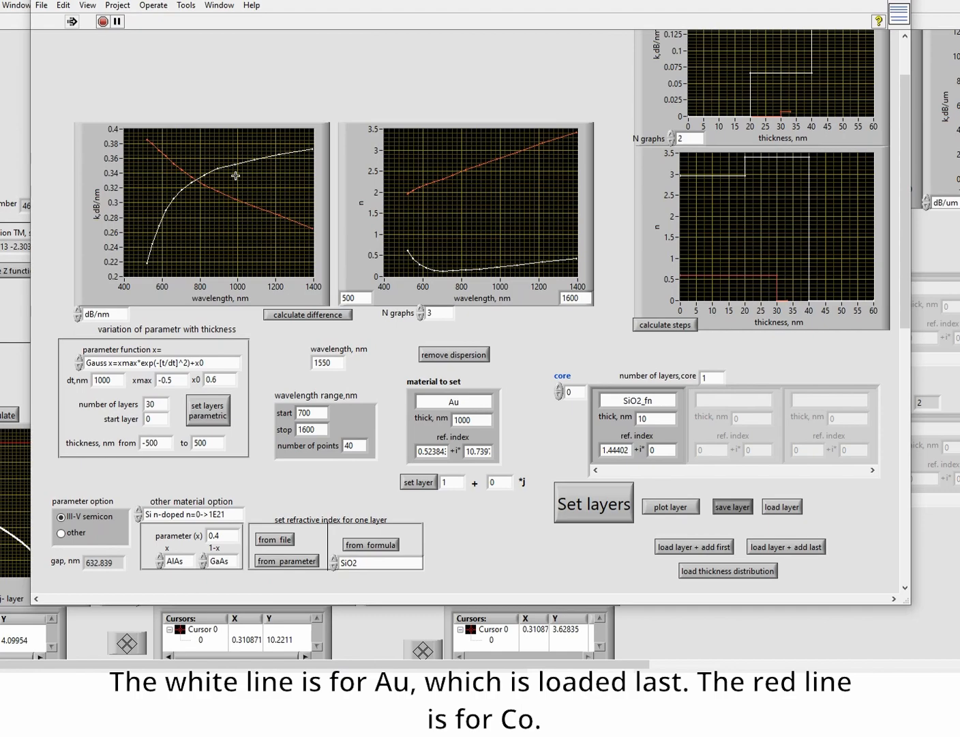
Load the refractive index from Cr_nk.dat, and look up the metal loss comparison figure in the low-loss plasmonic waveguide paper
left_click(281, 539)
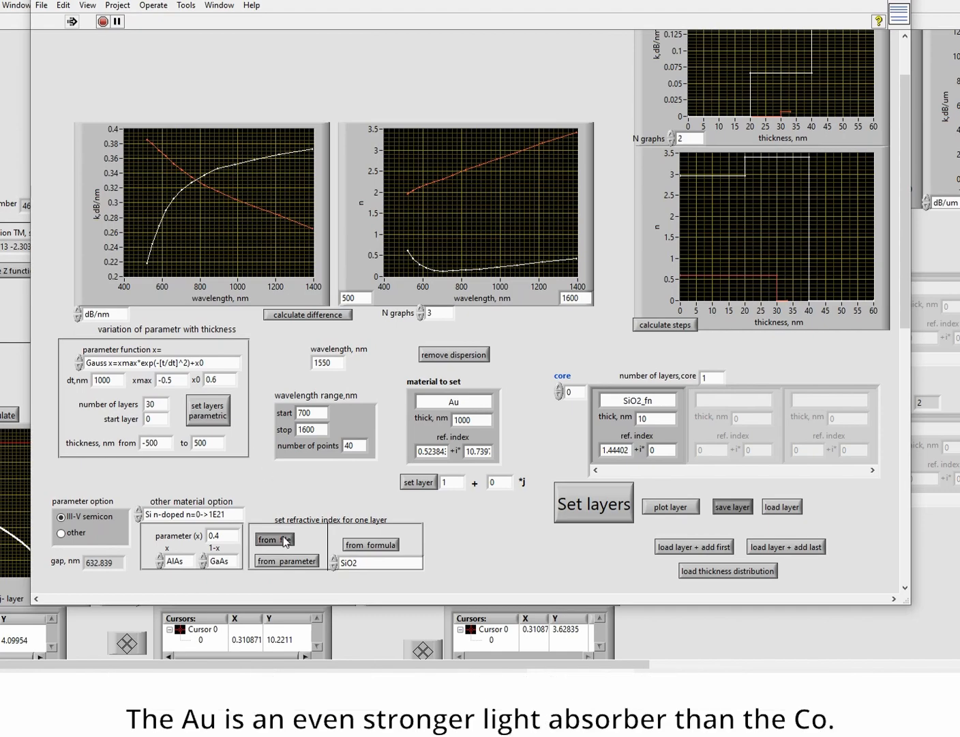
scroll(292, 296, "down", 1)
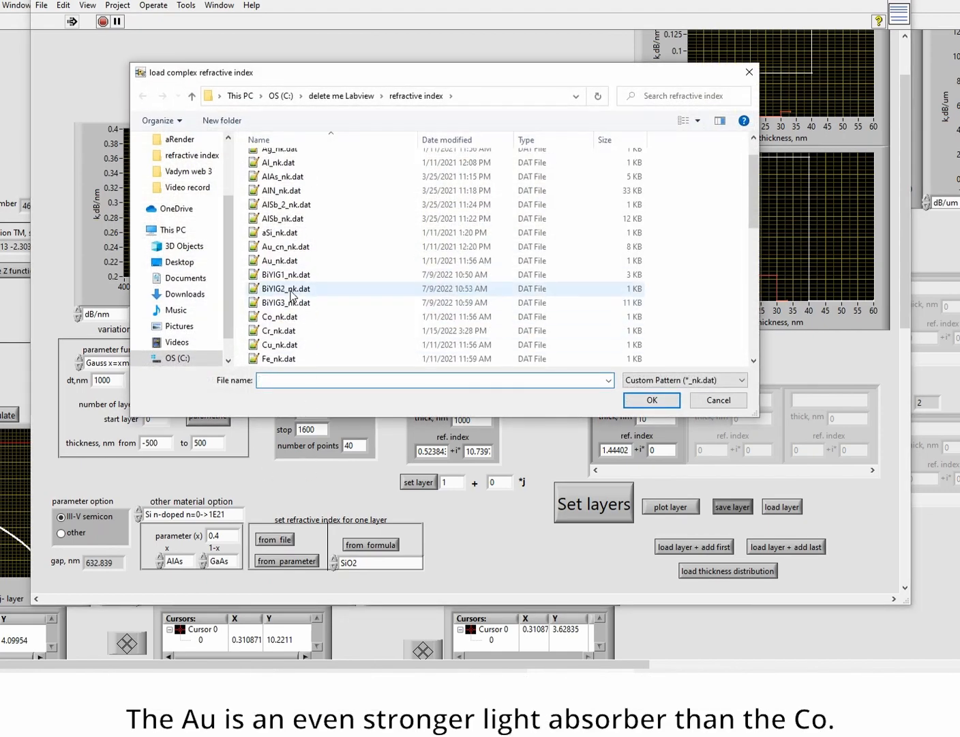
double_click(279, 330)
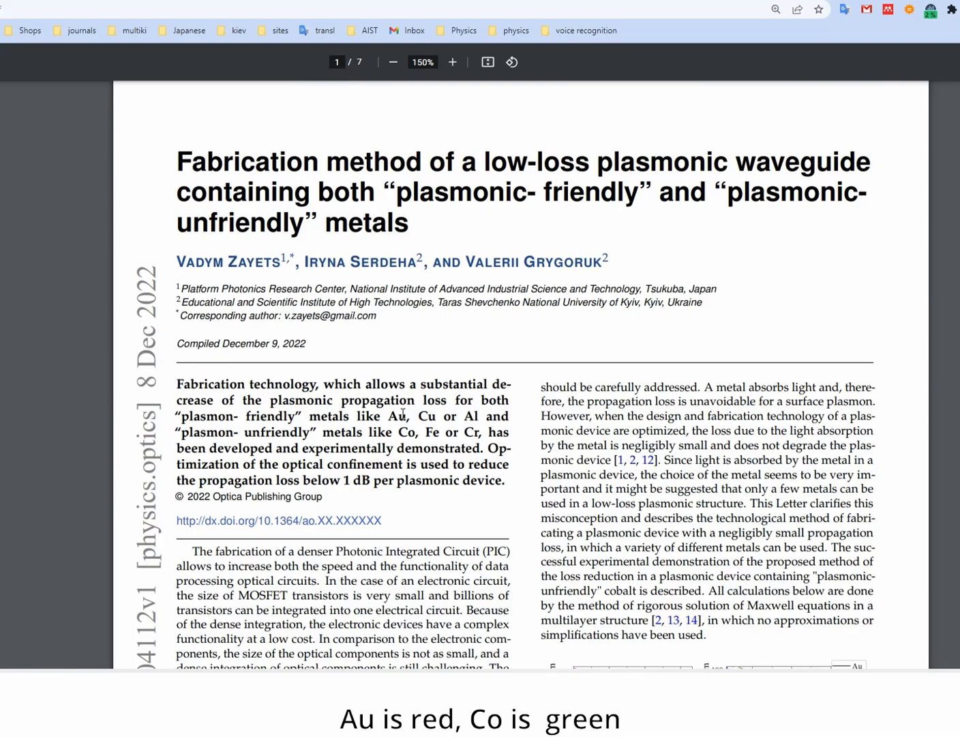
scroll(413, 333, "down", 7)
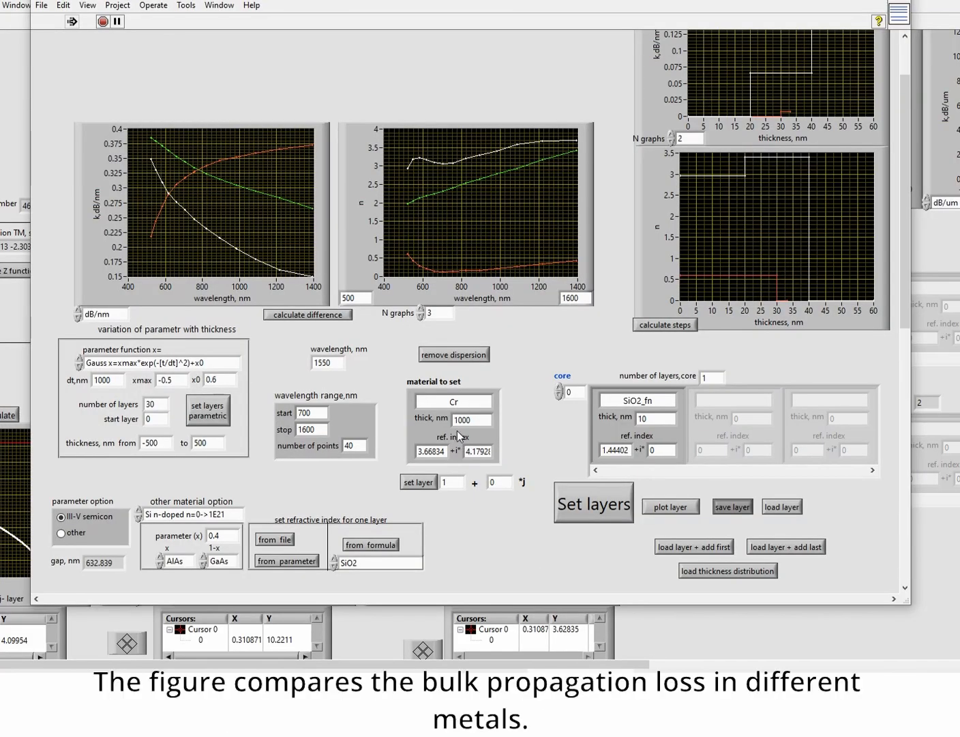
Reduce the number of wavelength graphs to 1 and load the refractive index from Au_nk.dat again
left_click(421, 316)
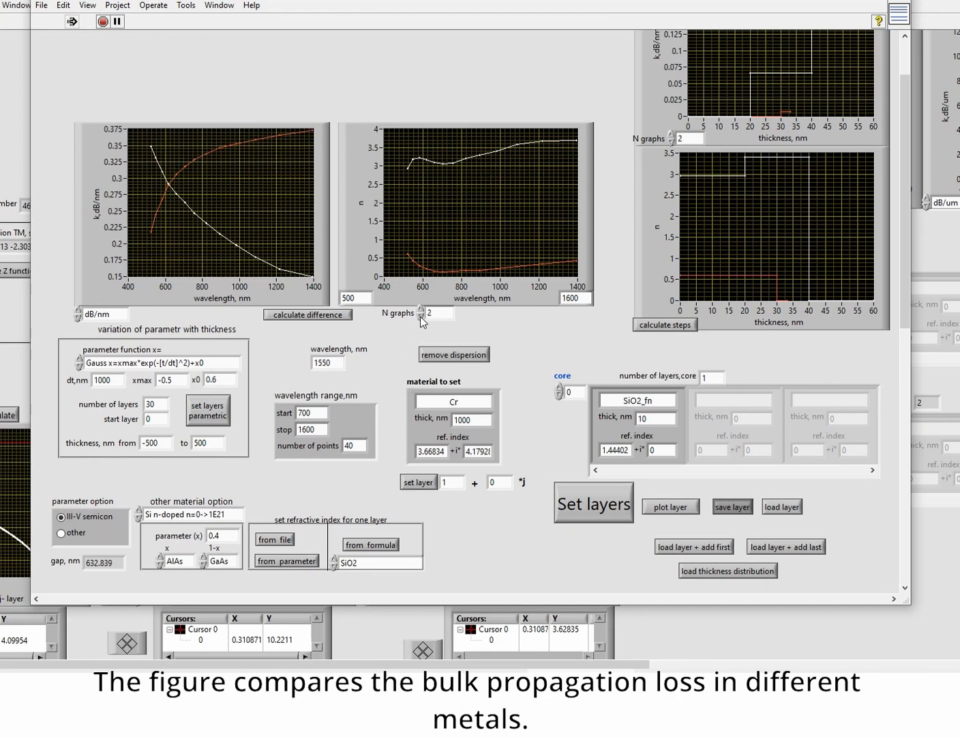
left_click(421, 316)
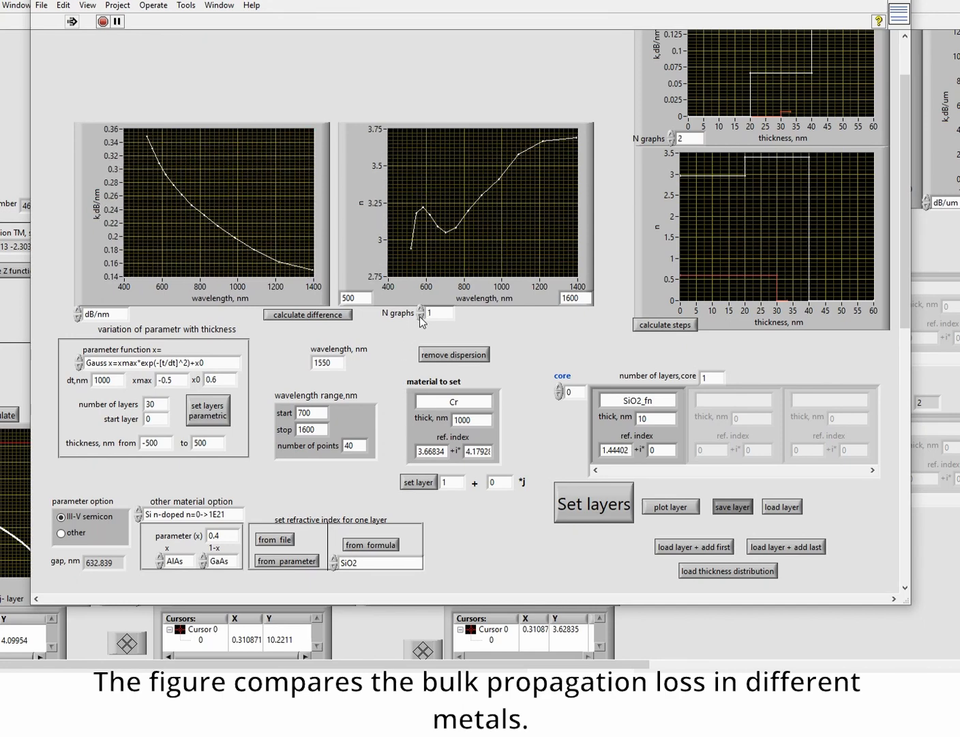
left_click(276, 539)
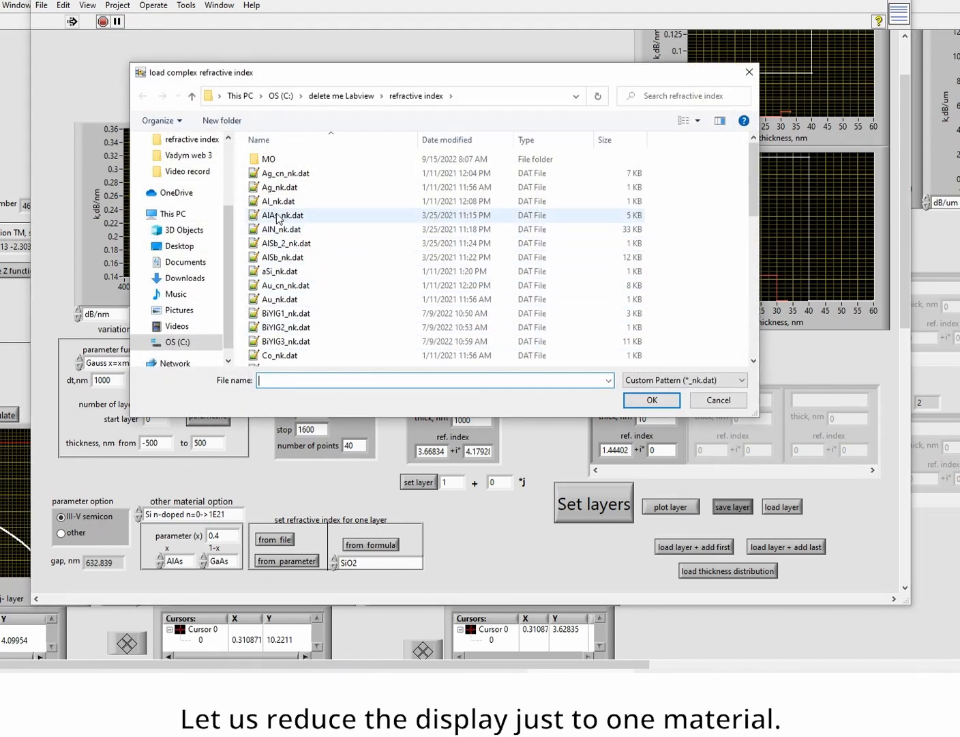
double_click(285, 298)
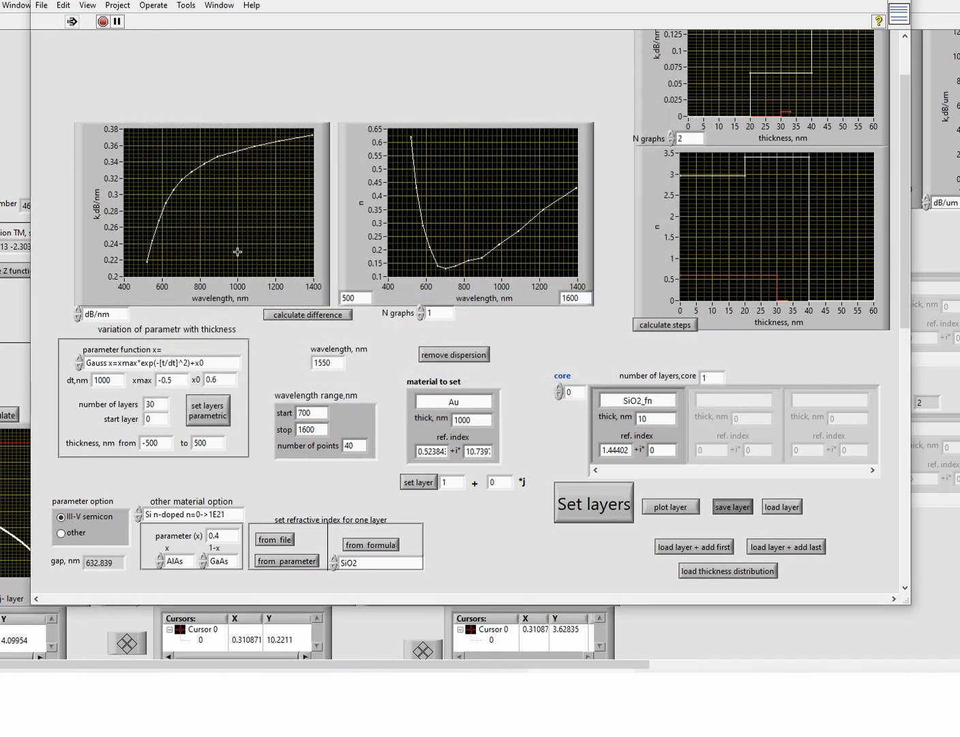
Export the Au absorption graph's data to the clipboard and paste it into Origin's Book1 starting at row 1 of column A
right_click(210, 206)
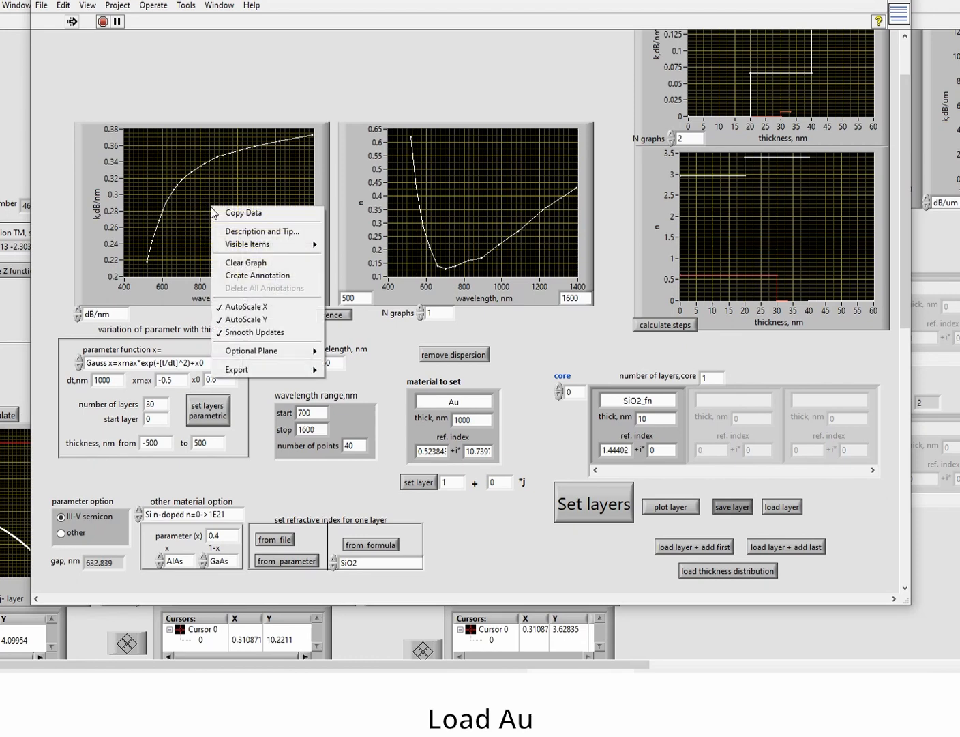
mouse_move(280, 371)
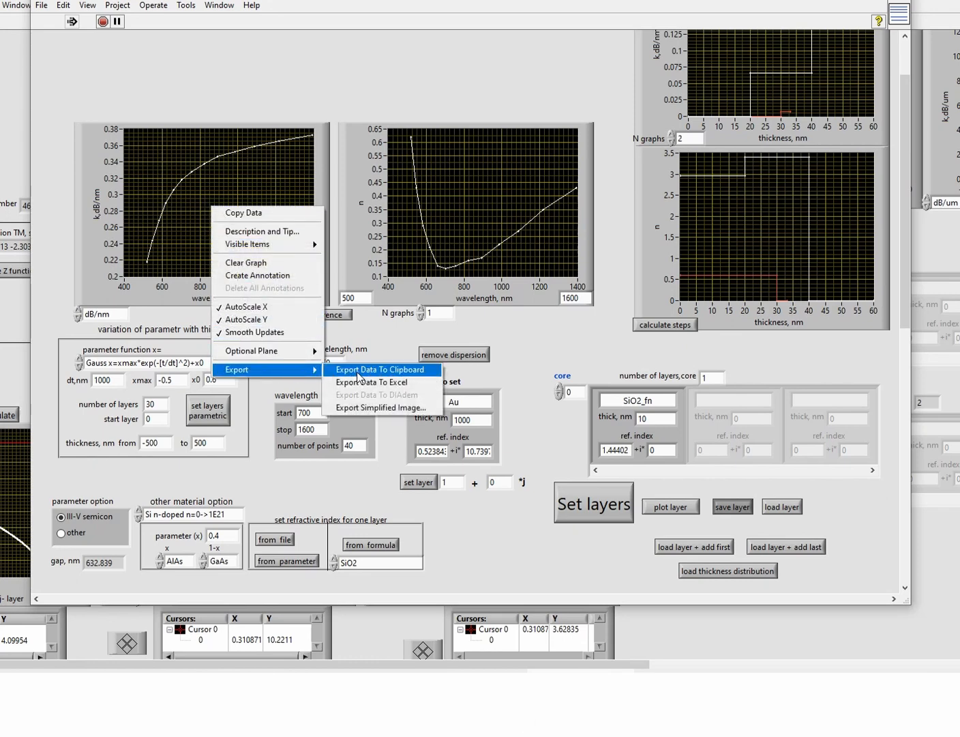
left_click(359, 371)
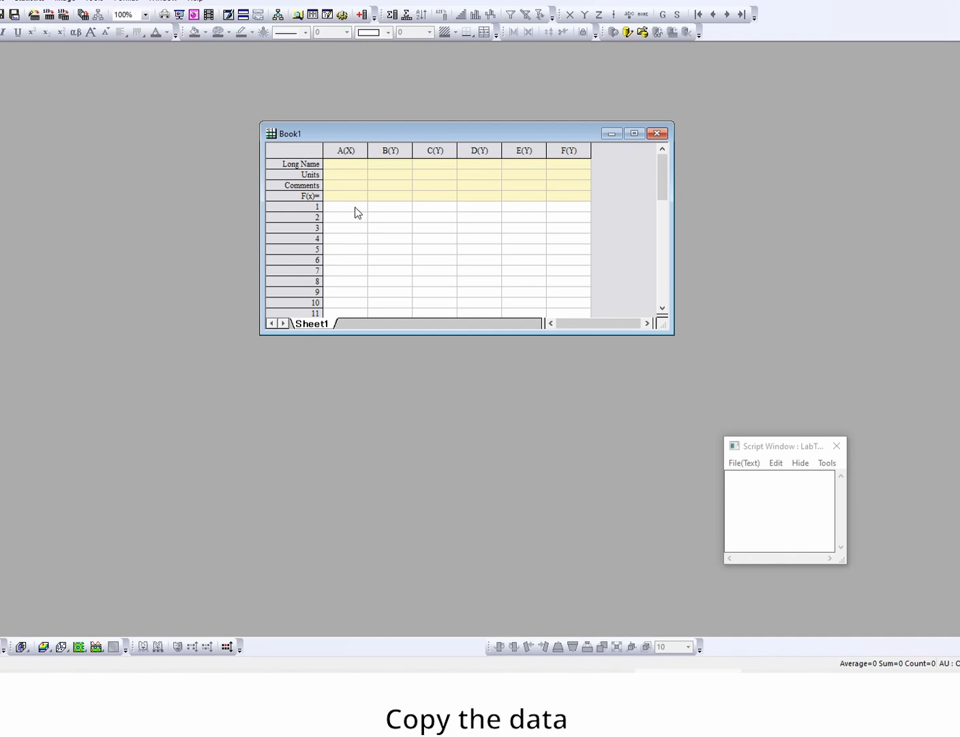
right_click(356, 206)
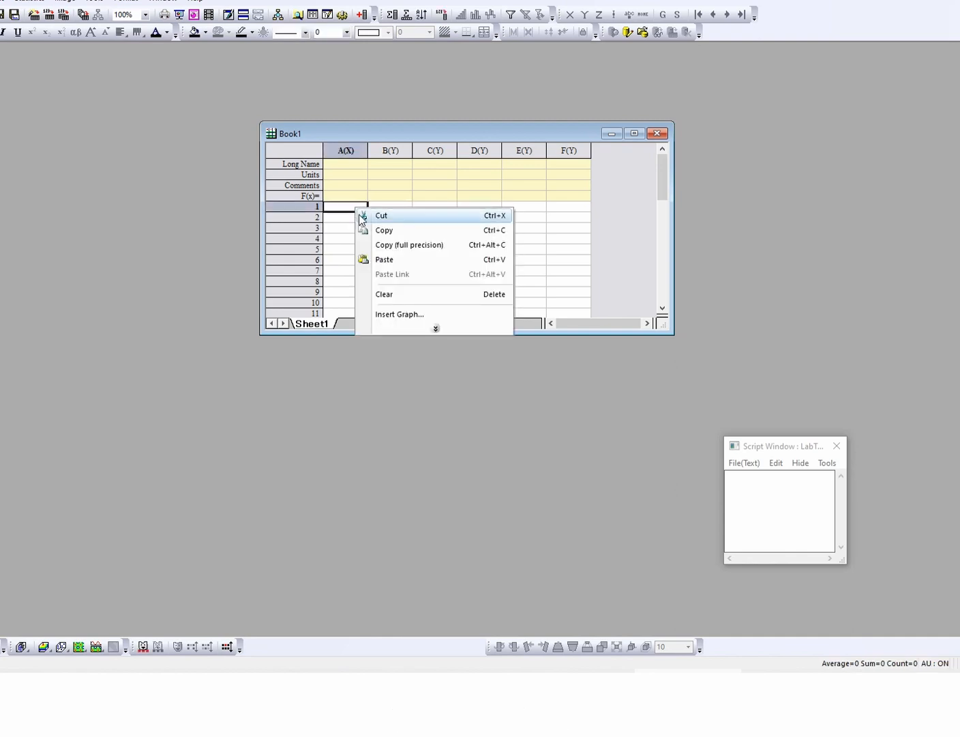
left_click(387, 259)
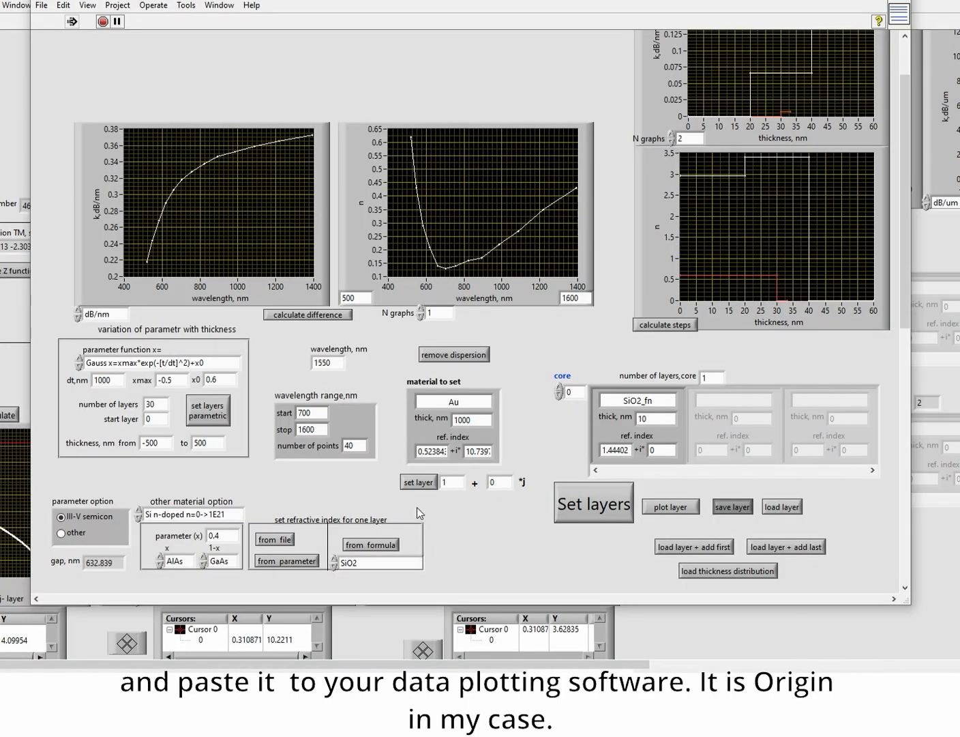
Load the refractive index from Cr_nk.dat in the plasmon program's layer settings
left_click(286, 540)
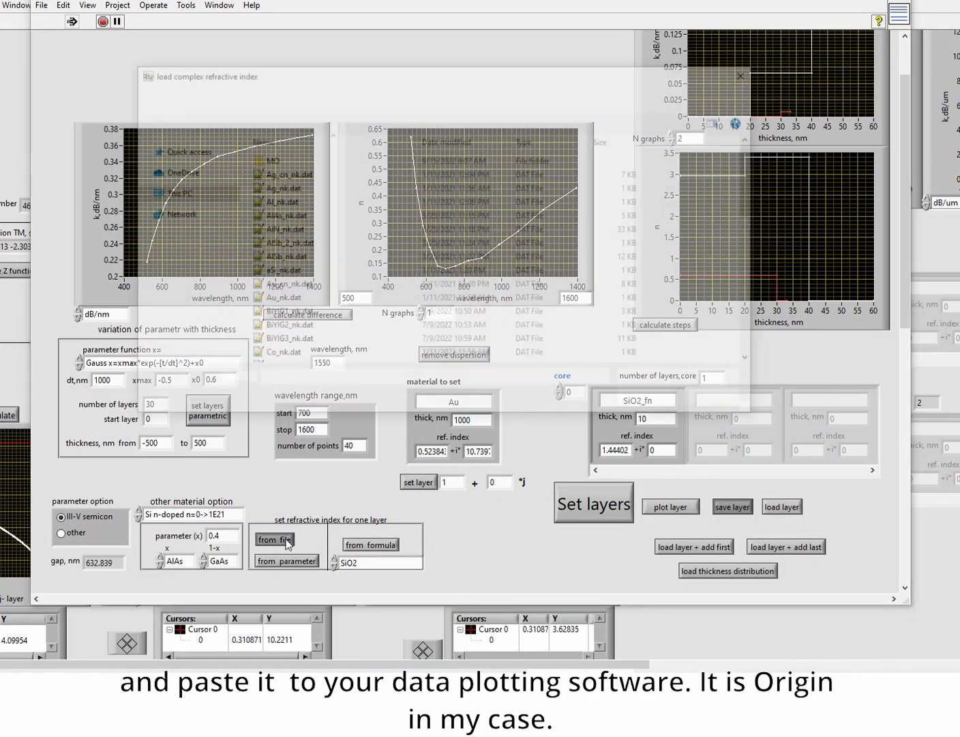
scroll(335, 327, "down", 1)
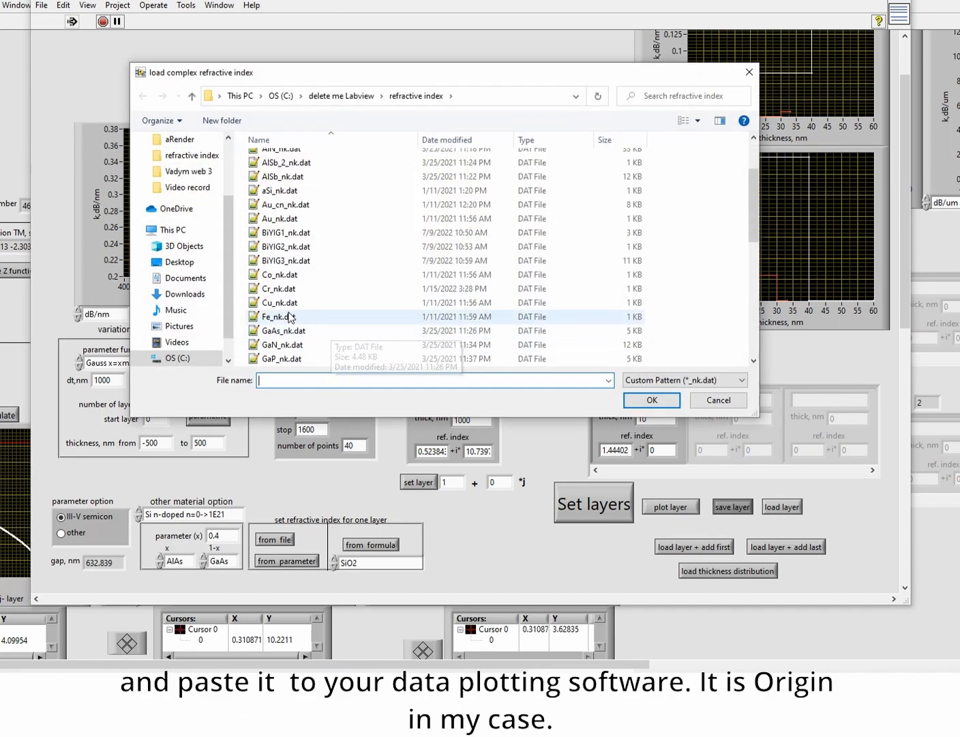
double_click(281, 289)
Copy the Cr absorption graph's data into Origin's Book1 from column C, row 1, and bring the Au and Cr comparison plot into view
right_click(222, 181)
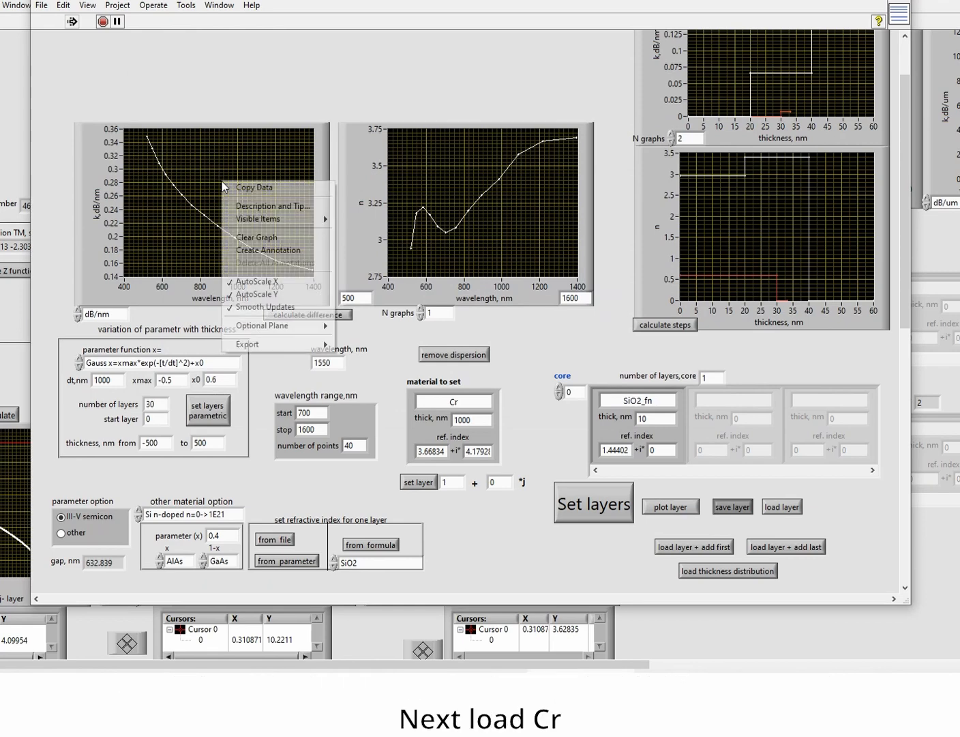
mouse_move(273, 344)
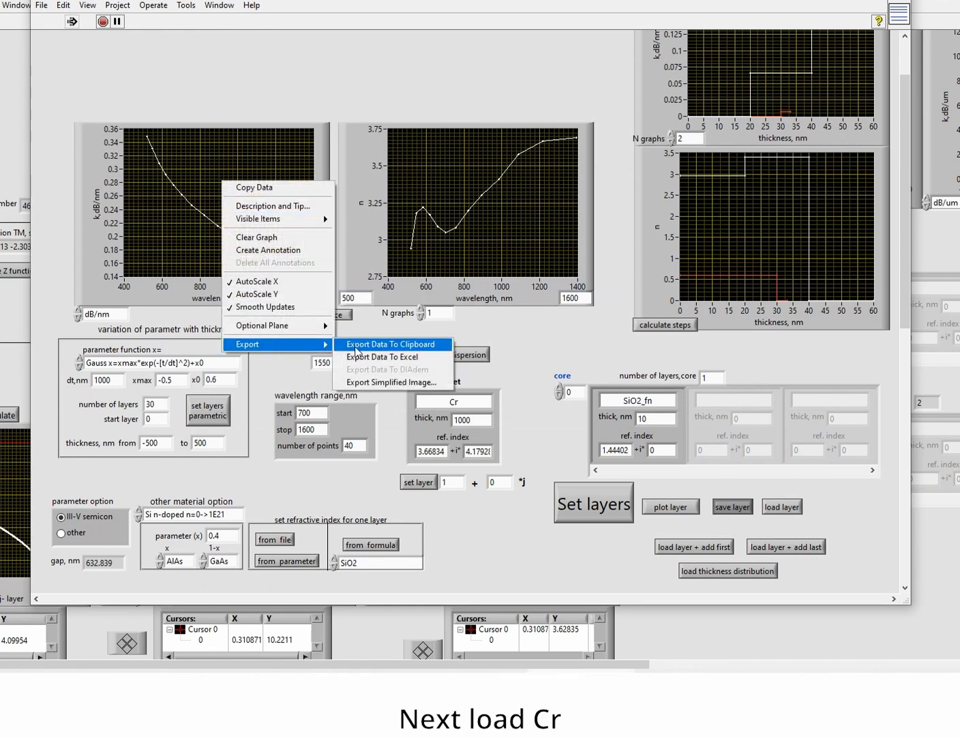
left_click(356, 338)
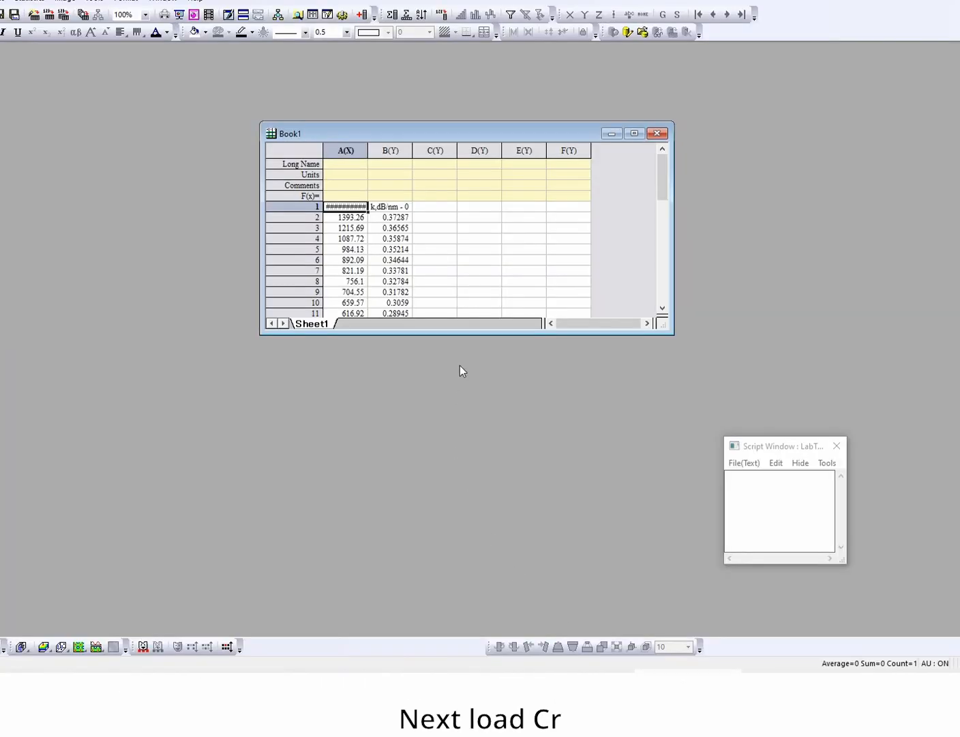
left_click(435, 208)
key("ctrl+v")
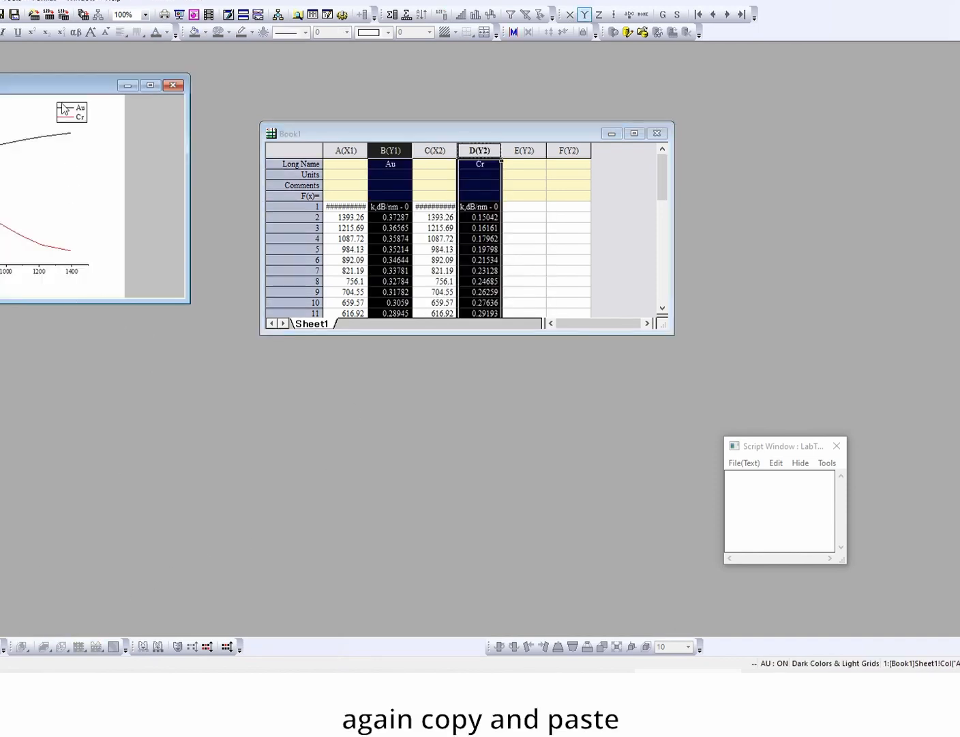
left_click_drag(87, 87, 480, 65)
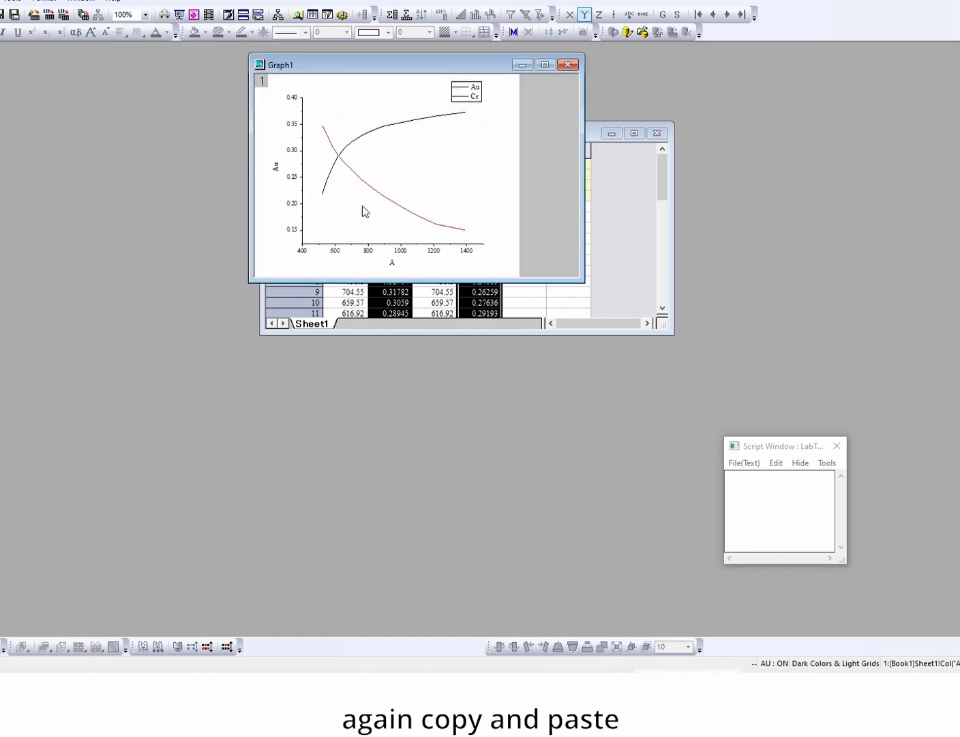
Return to the plasmon program's layer settings, load the refractive index from Si_nk.dat, and set the material thickness to 100 nm
left_click(687, 684)
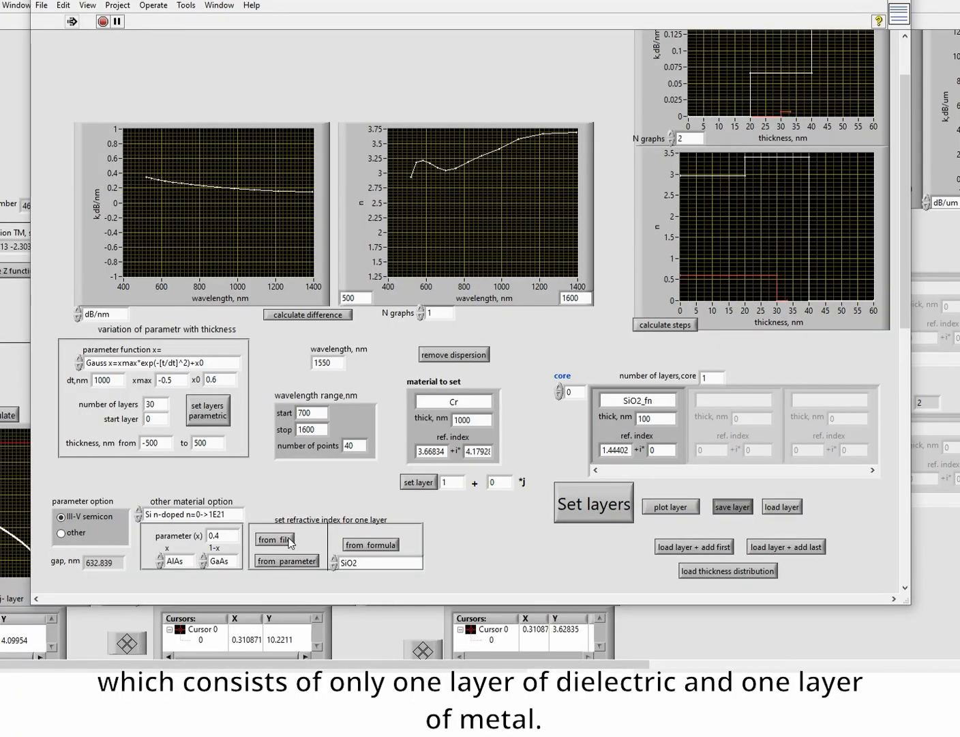
left_click(285, 540)
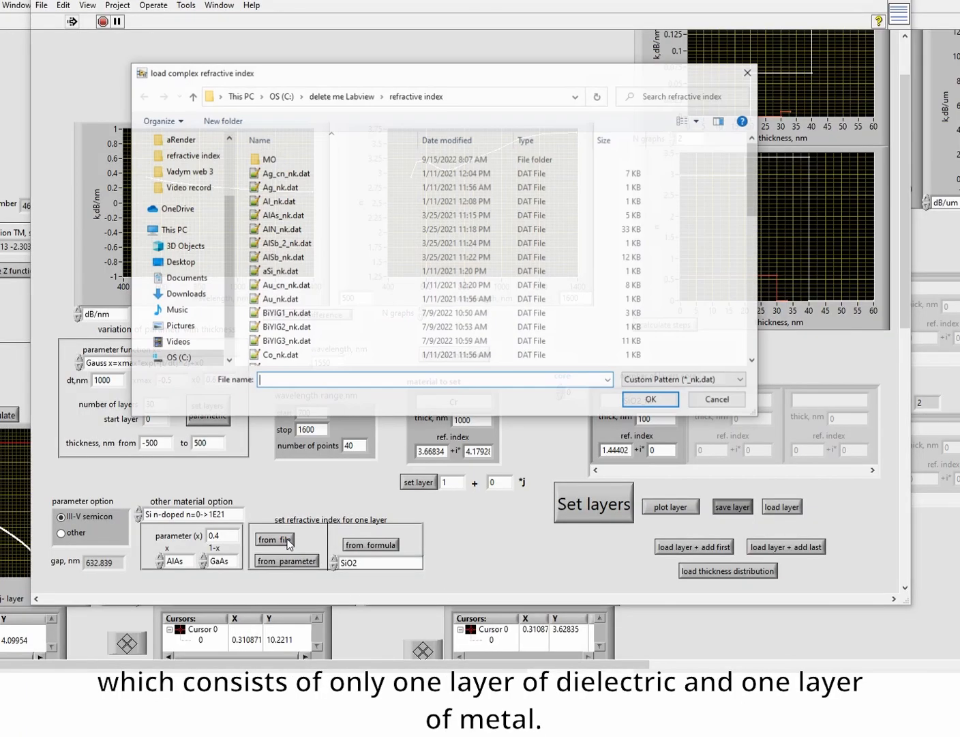
scroll(330, 313, "down", 5)
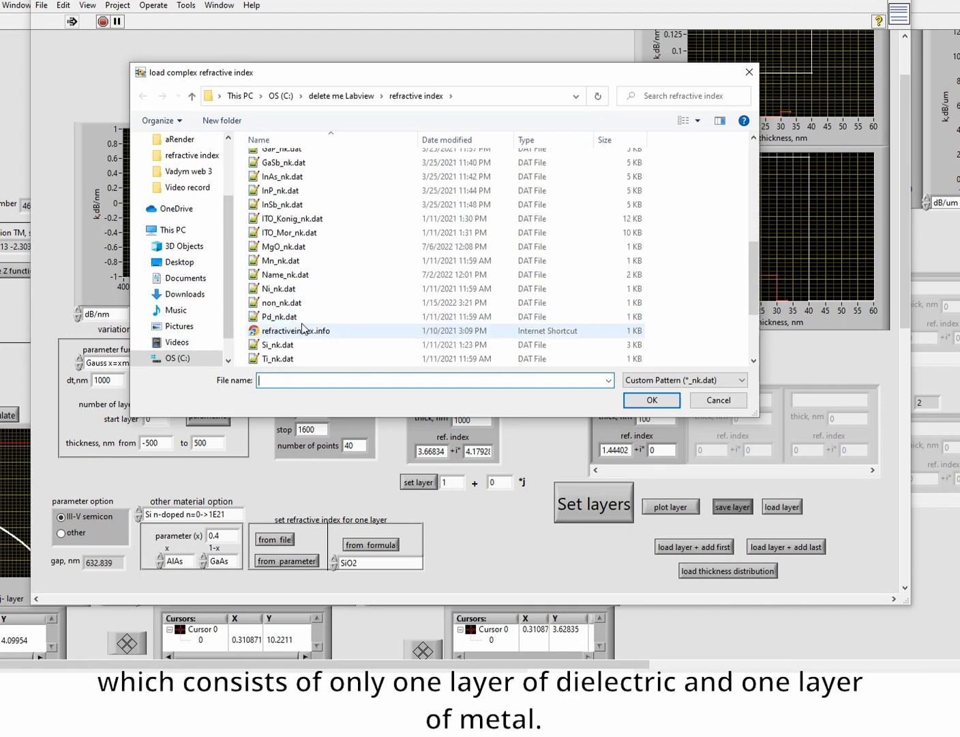
double_click(293, 344)
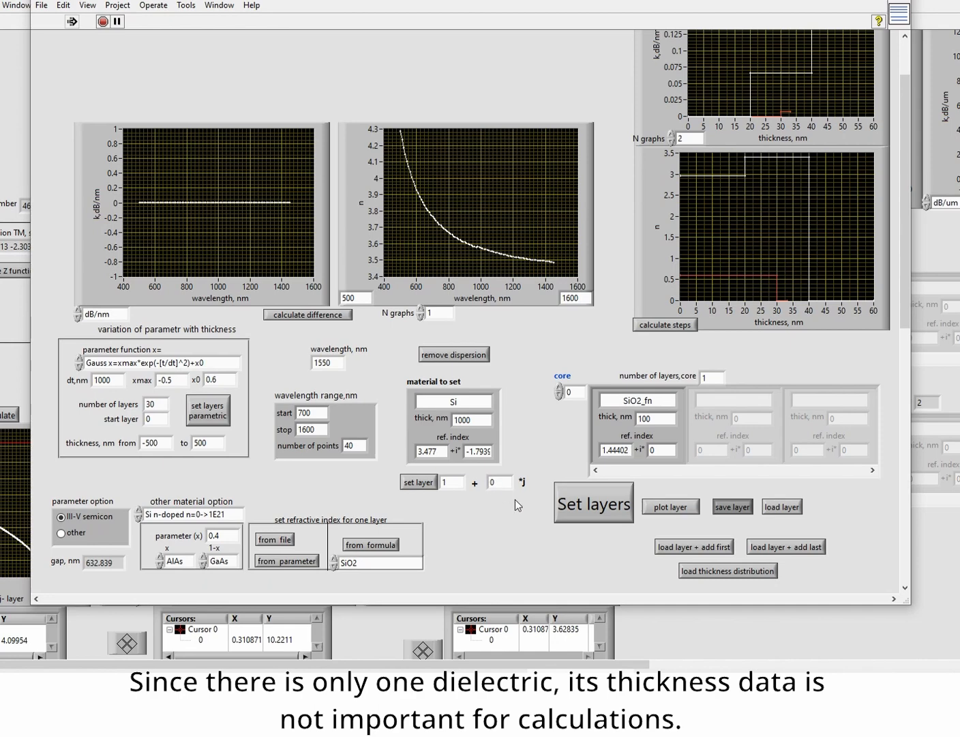
double_click(462, 420)
type("100")
key("Return")
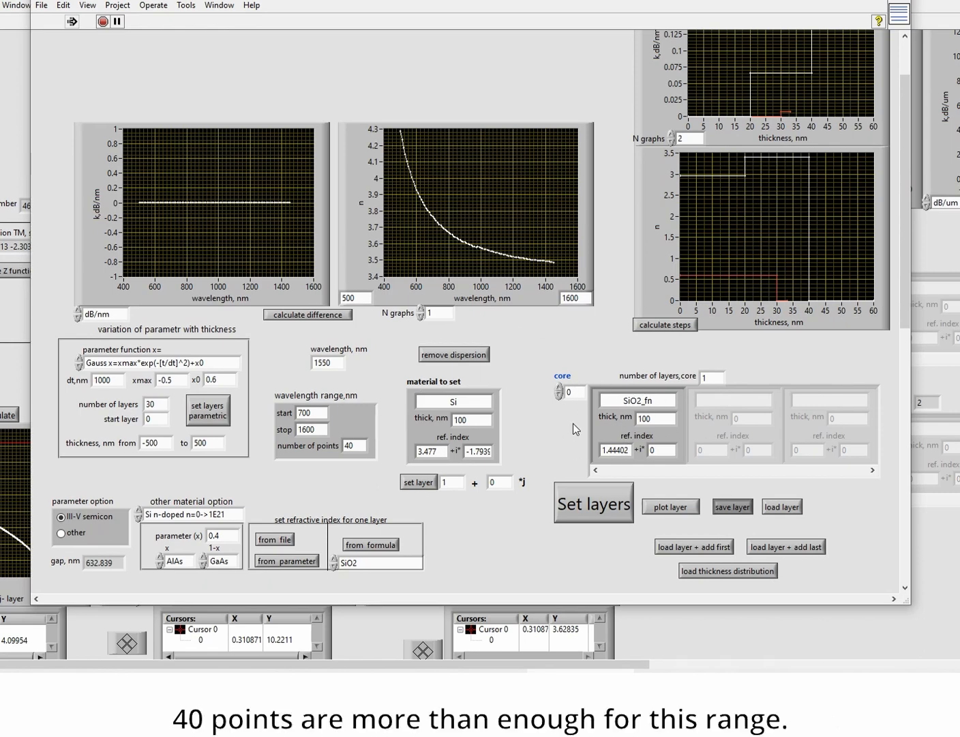
Assign the Si material to layer 0 and apply it as the down dielectric layer
left_click_drag(454, 484, 432, 478)
type("0")
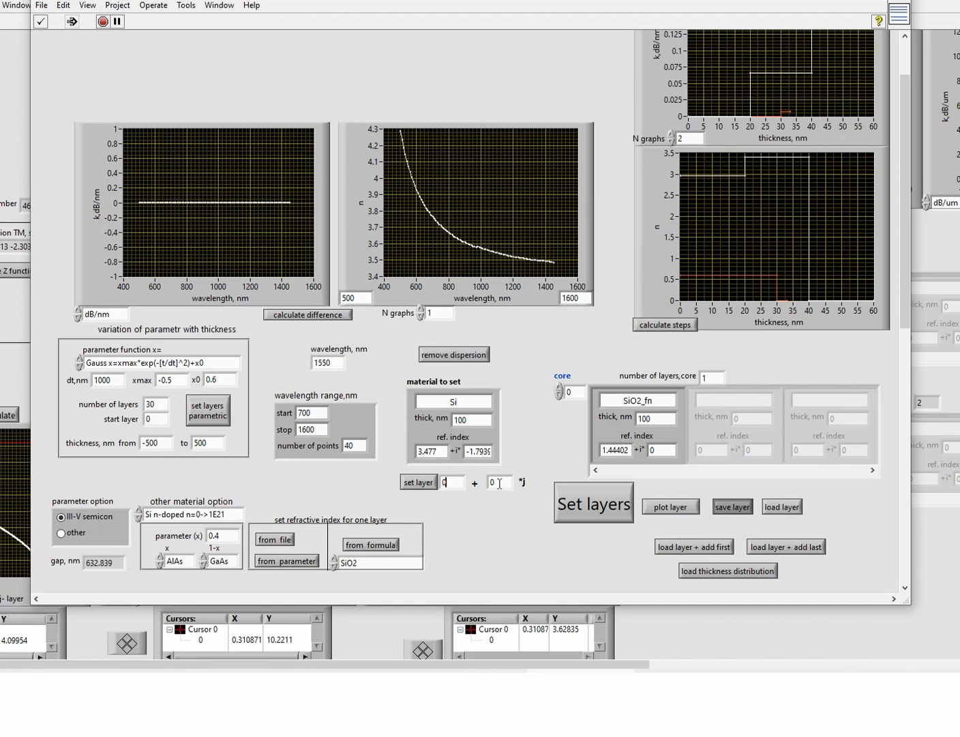
left_click(419, 482)
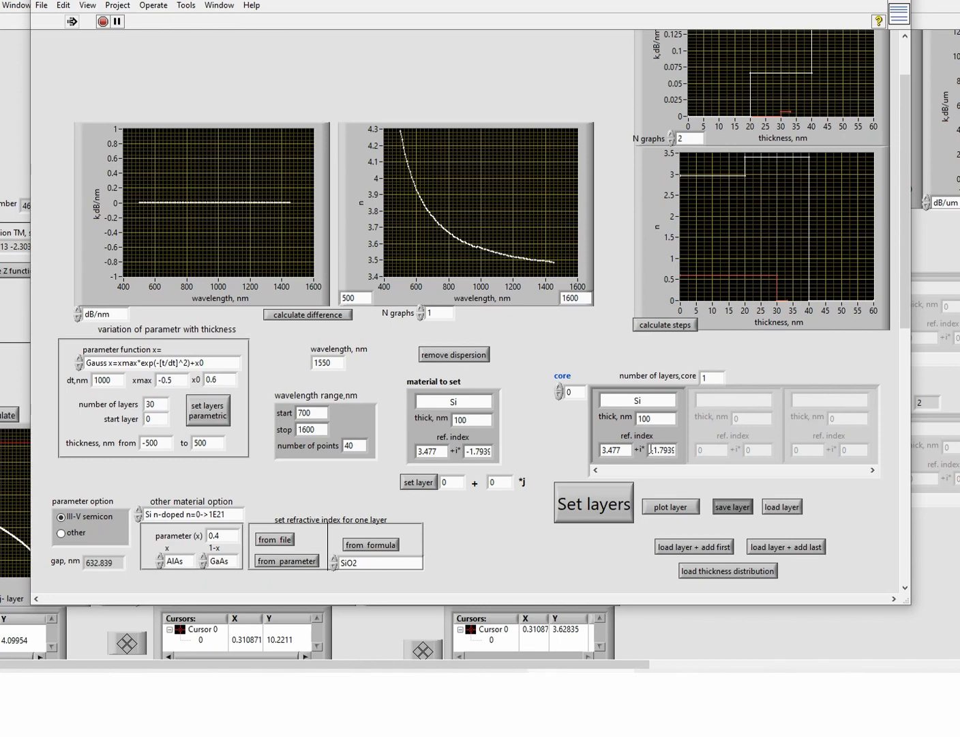
left_click(588, 506)
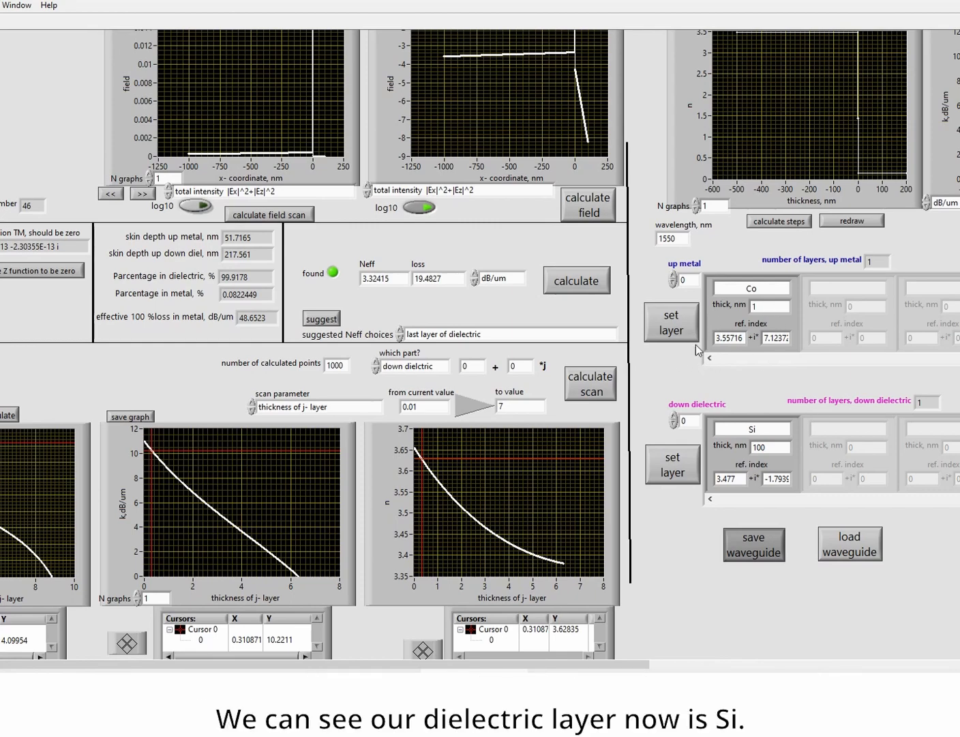
Open the up metal layer settings and load the refractive index from Au_nk.dat
left_click(670, 322)
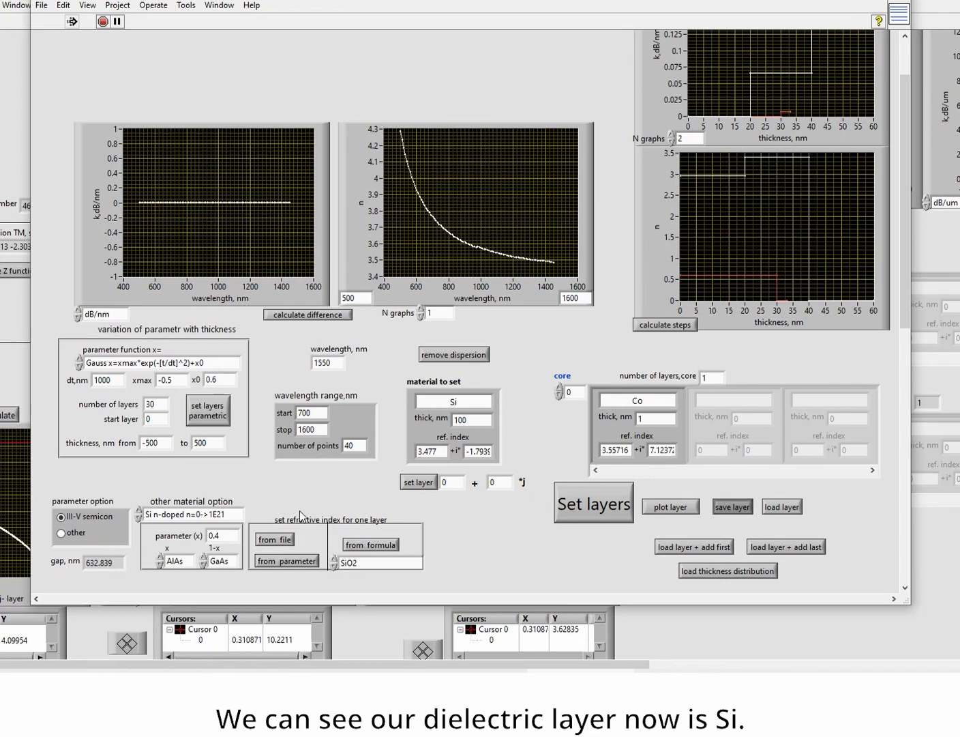
left_click(275, 539)
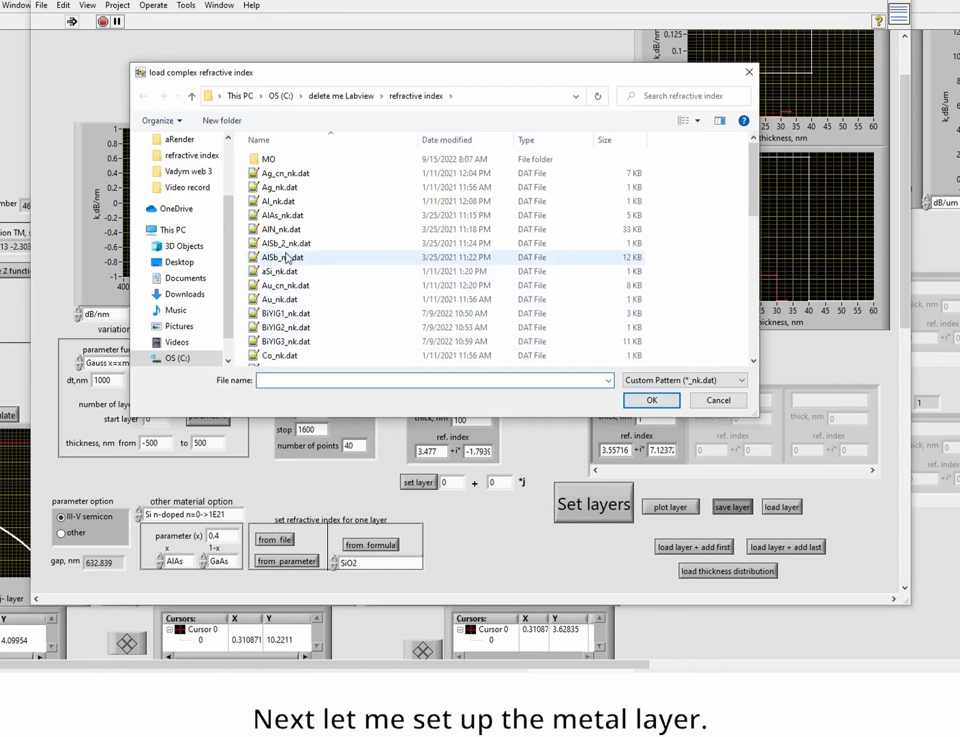
double_click(280, 299)
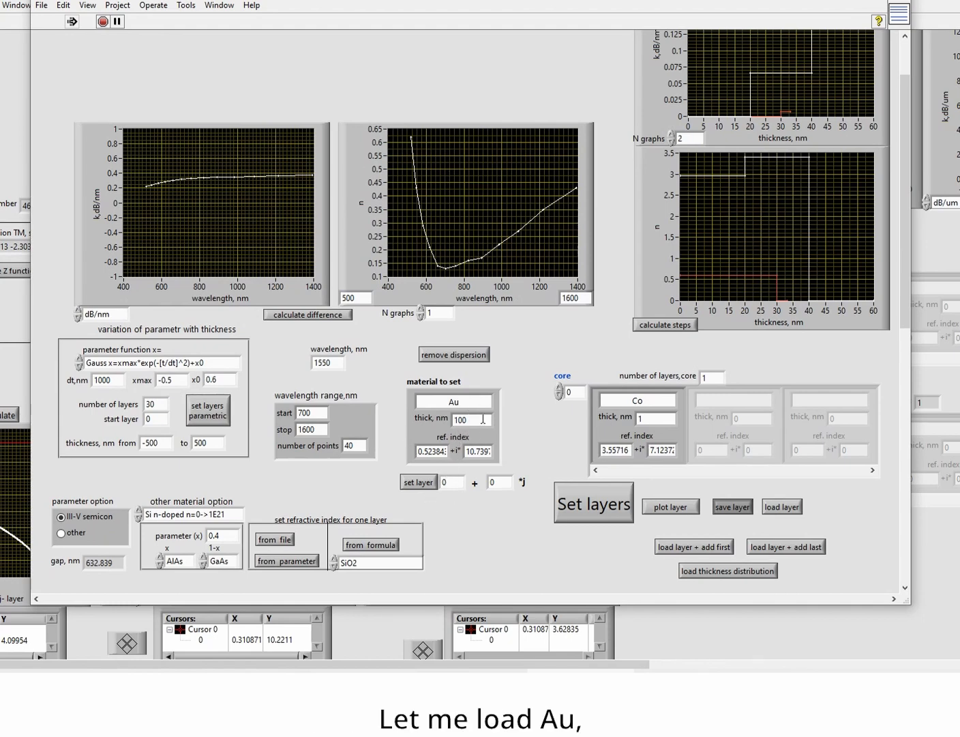
Set the Au thickness to 50 nm and apply the material as the up metal layer
left_click_drag(482, 419, 447, 416)
type("50")
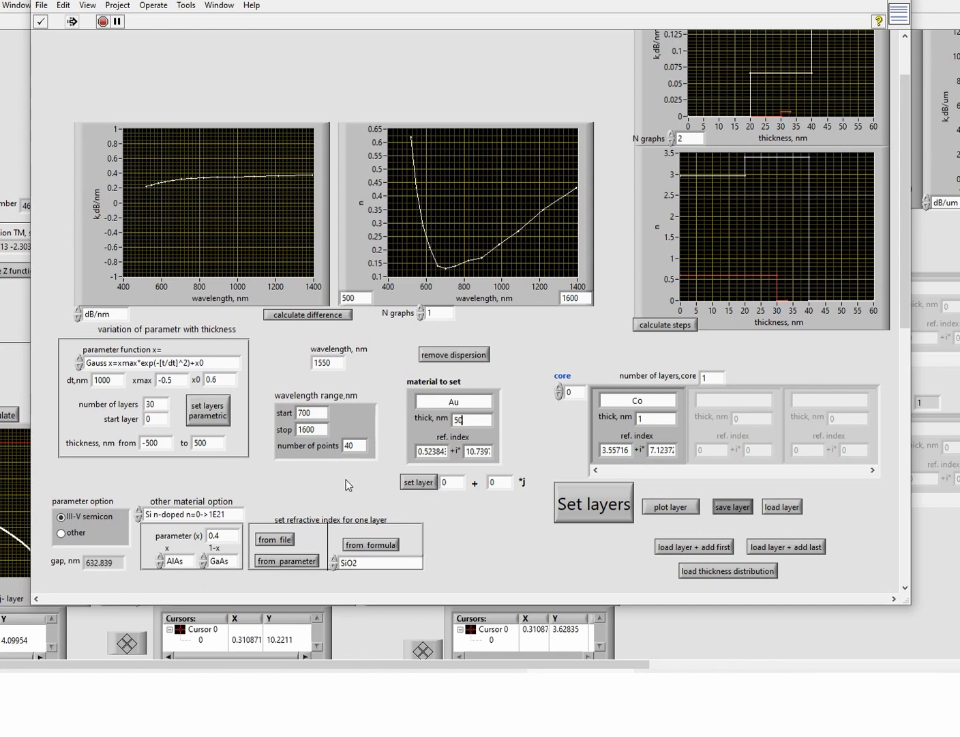
left_click(417, 484)
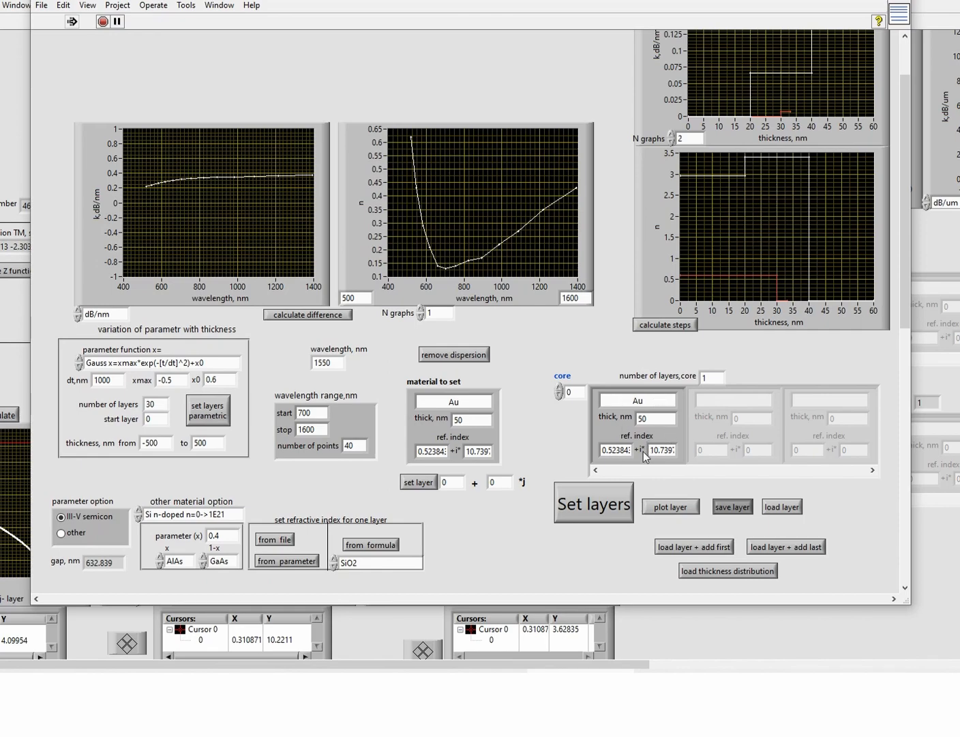
left_click(606, 505)
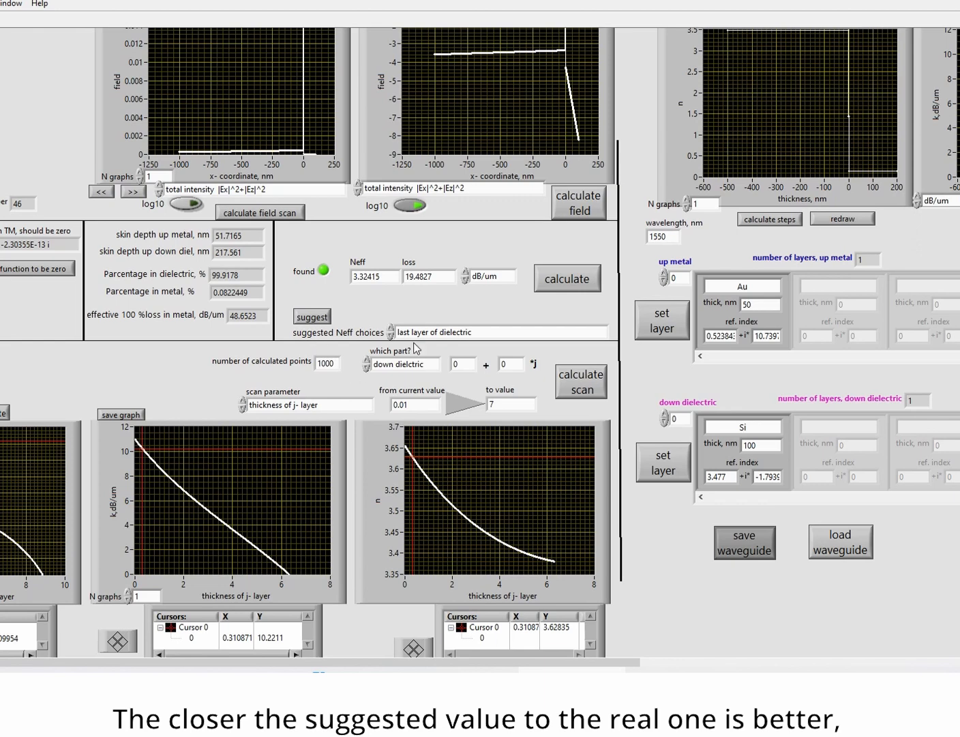
Suggest the Neff starting value from the last layer of dielectric and calculate the plasmon's propagation constants
left_click(448, 335)
left_click(371, 315)
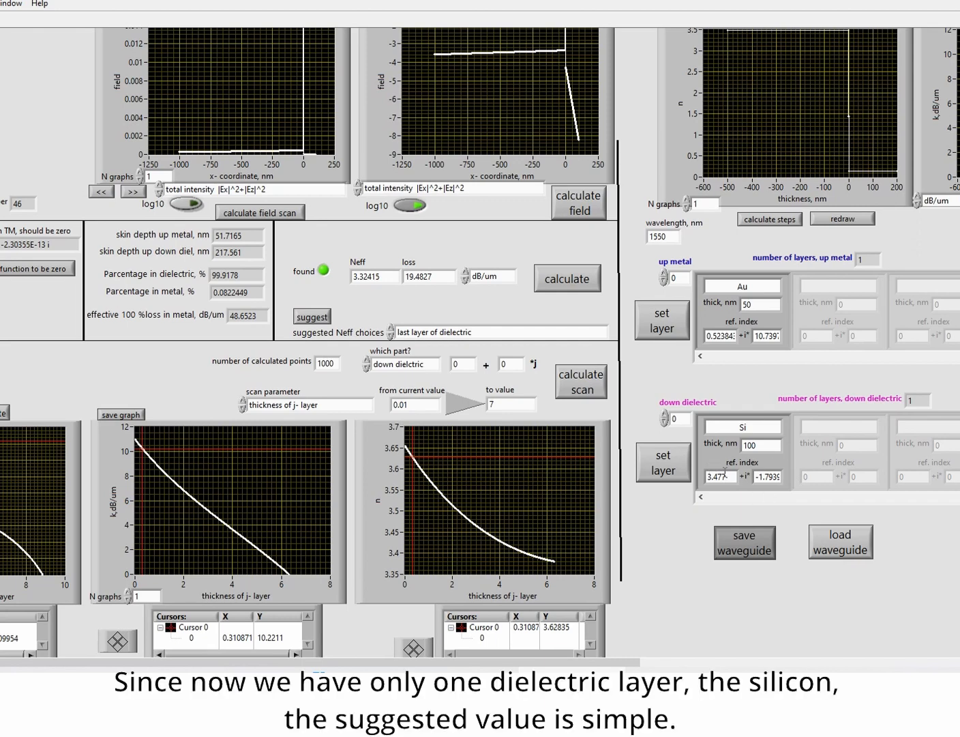
left_click(324, 318)
left_click(323, 318)
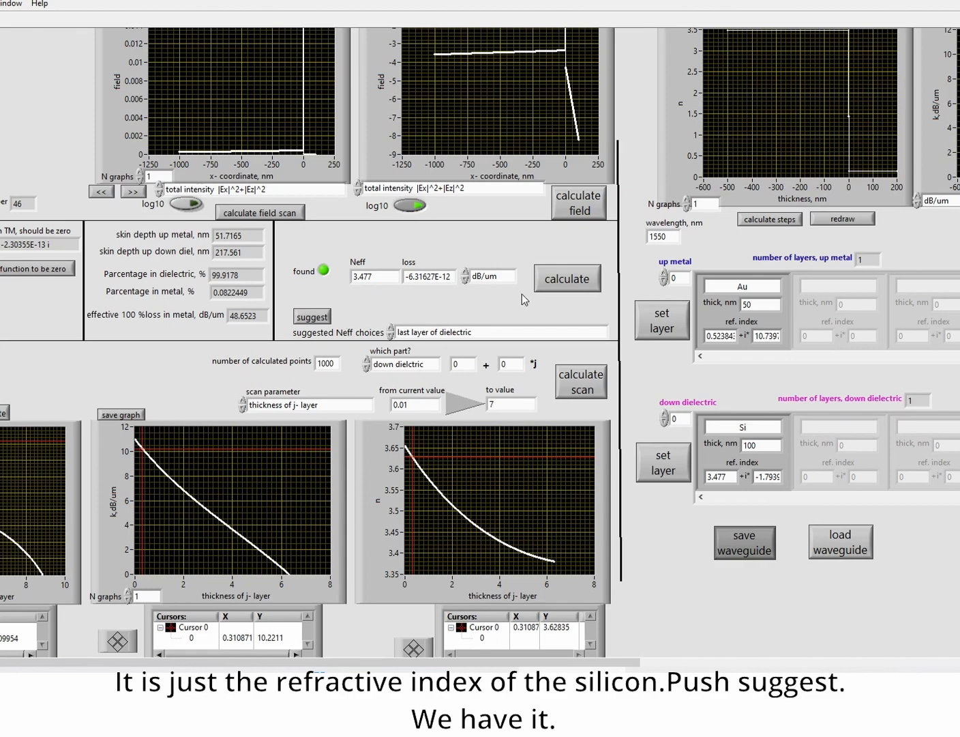
left_click(558, 286)
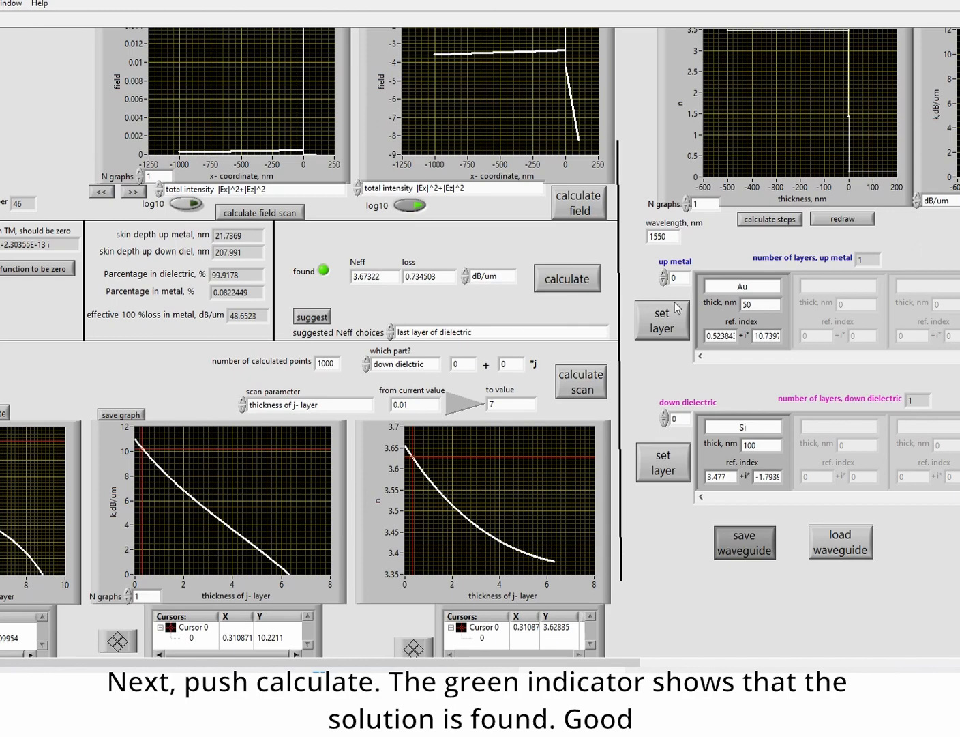
Try the dB/mm unit for the calculated loss and switch it back to dB/um
left_click(497, 280)
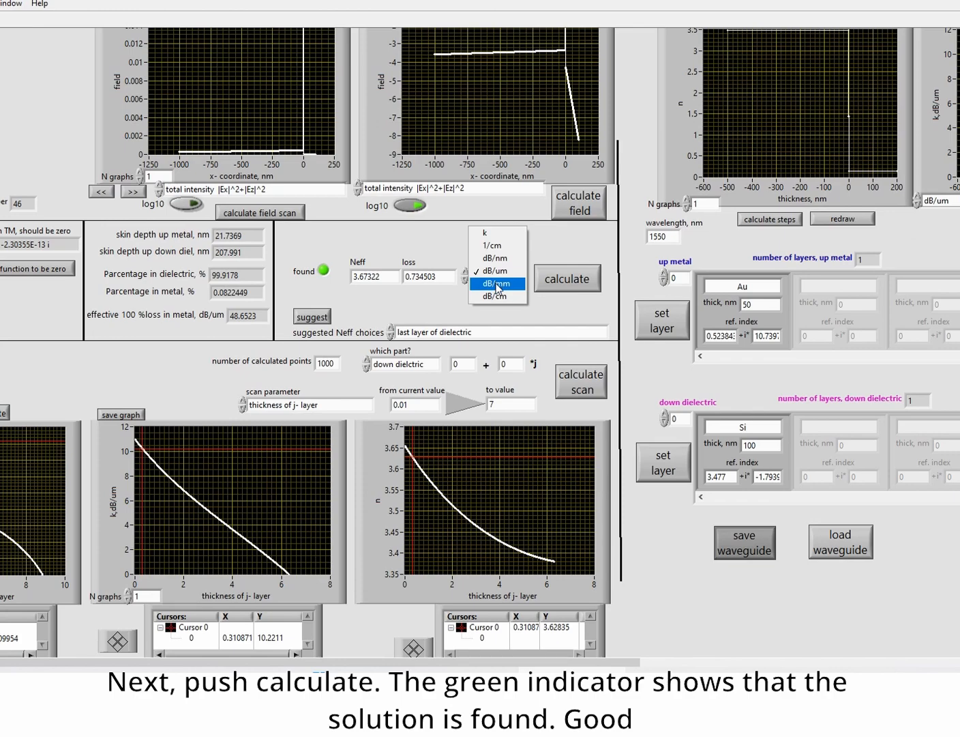
left_click(494, 293)
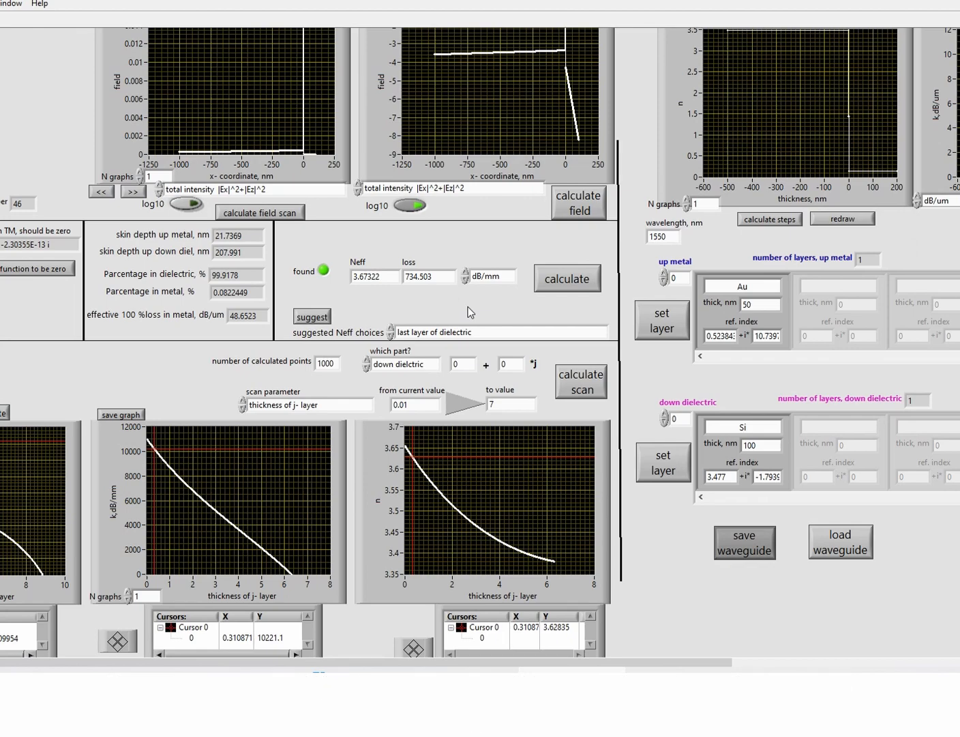
left_click(491, 279)
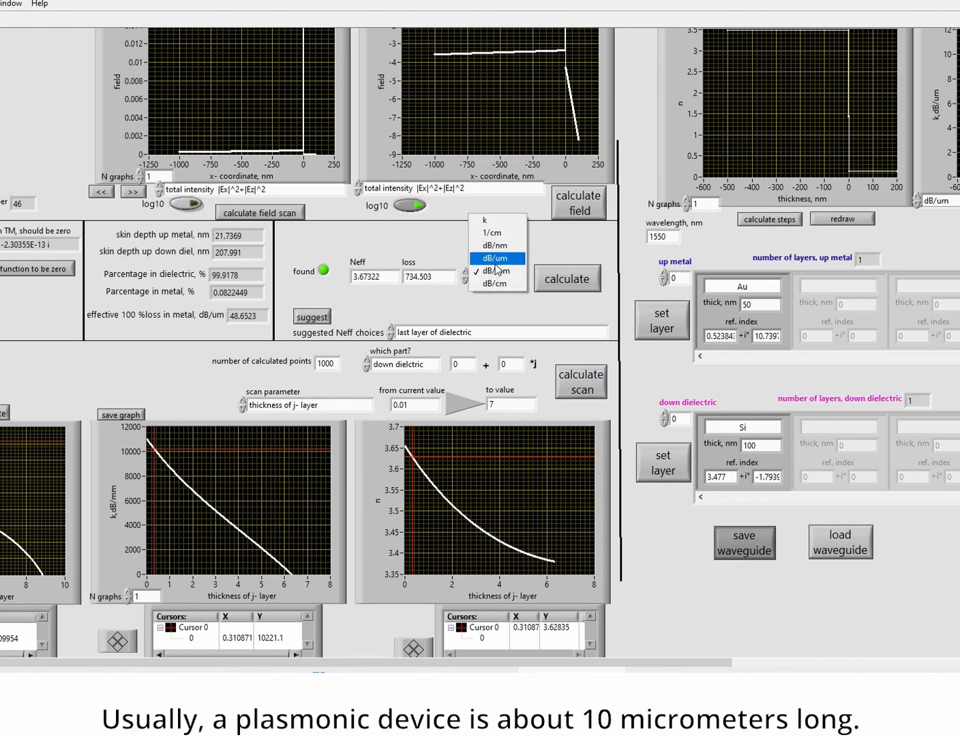
left_click(496, 258)
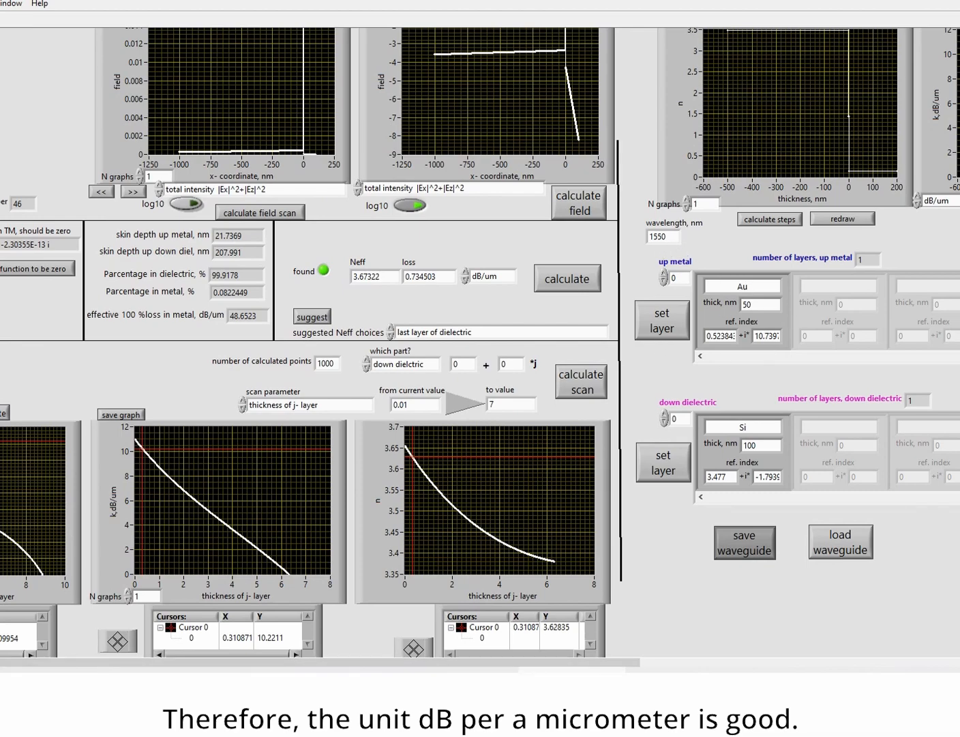
Look up the surface plasmon propagation loss figure for metal/Si interfaces in the browser paper, and return to the plasmon program
left_click(85, 670)
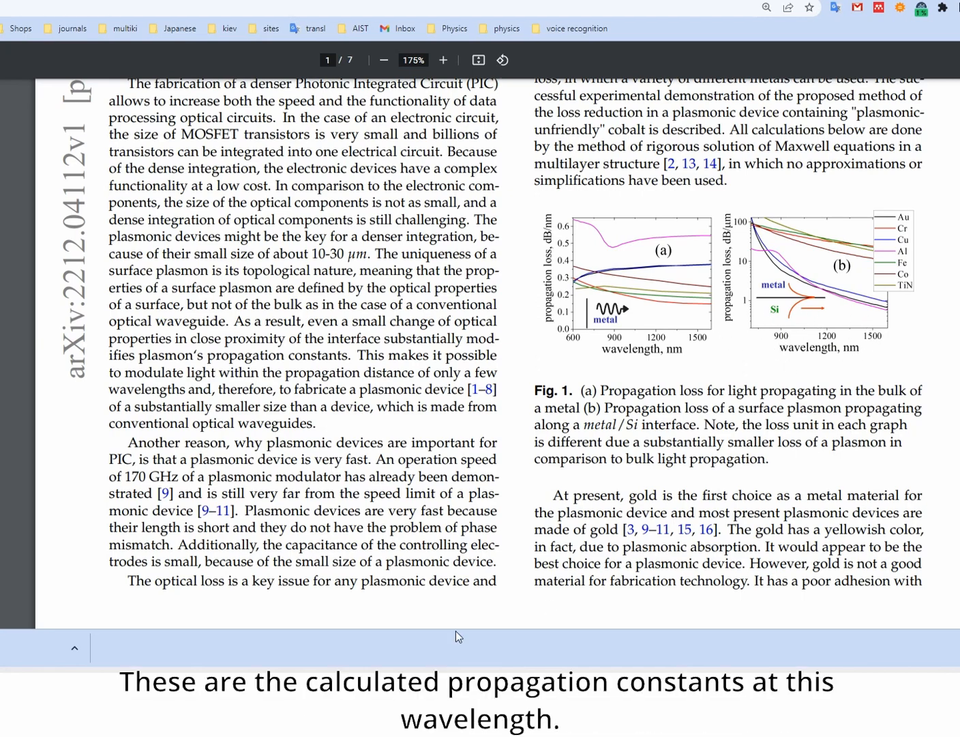
left_click(424, 686)
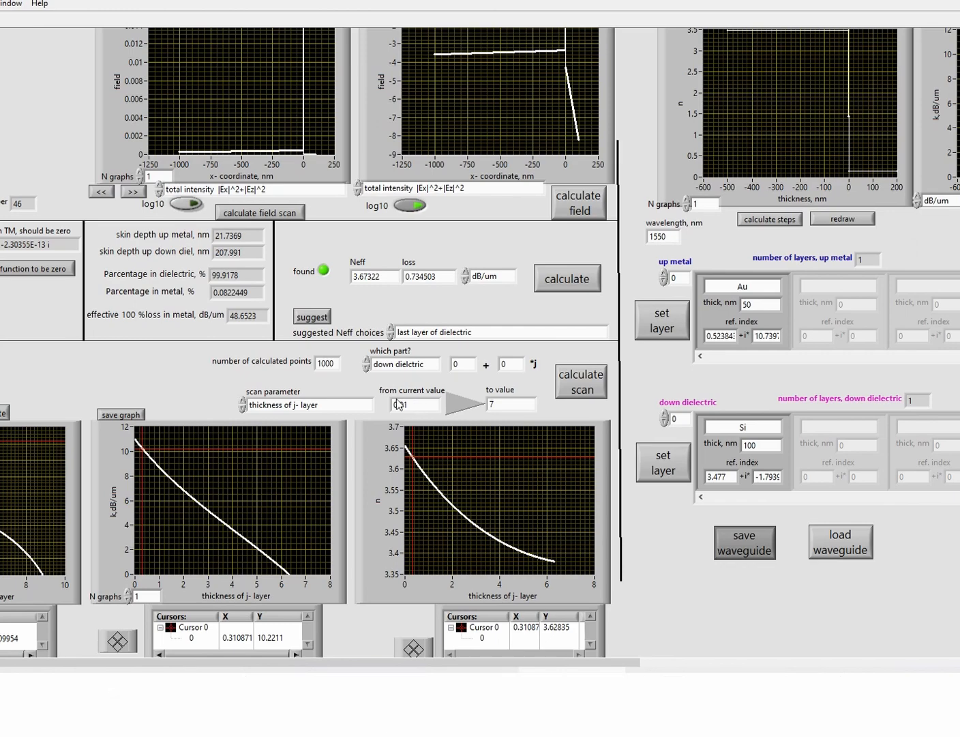
Choose wavelength as the scan parameter and set the scan to run from 1600 to 800 nm
left_click(332, 408)
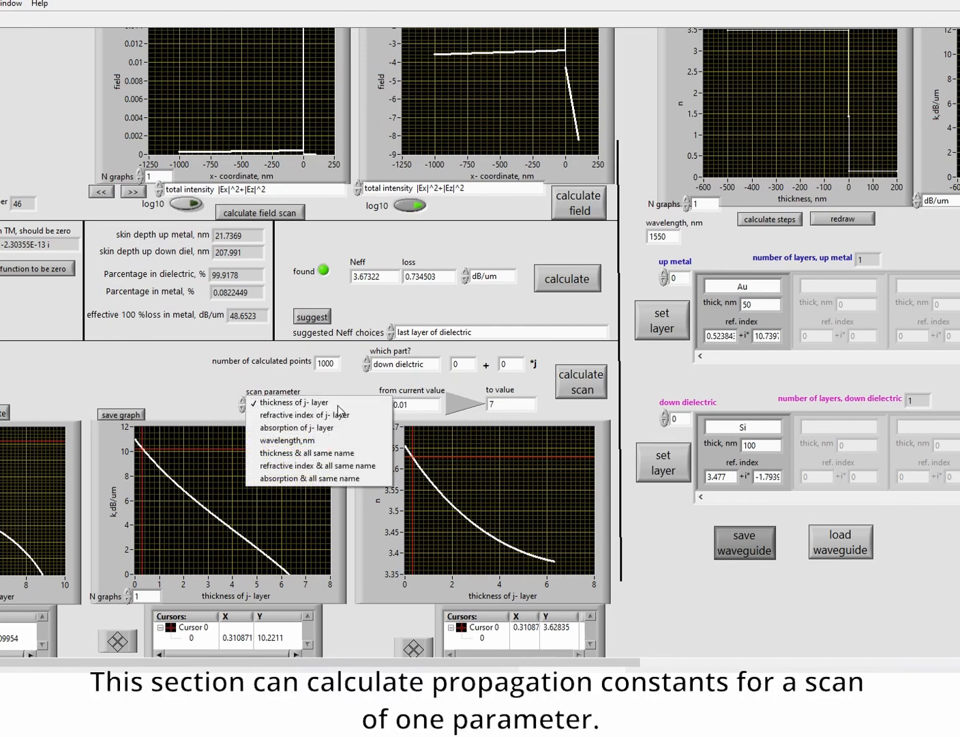
left_click(323, 443)
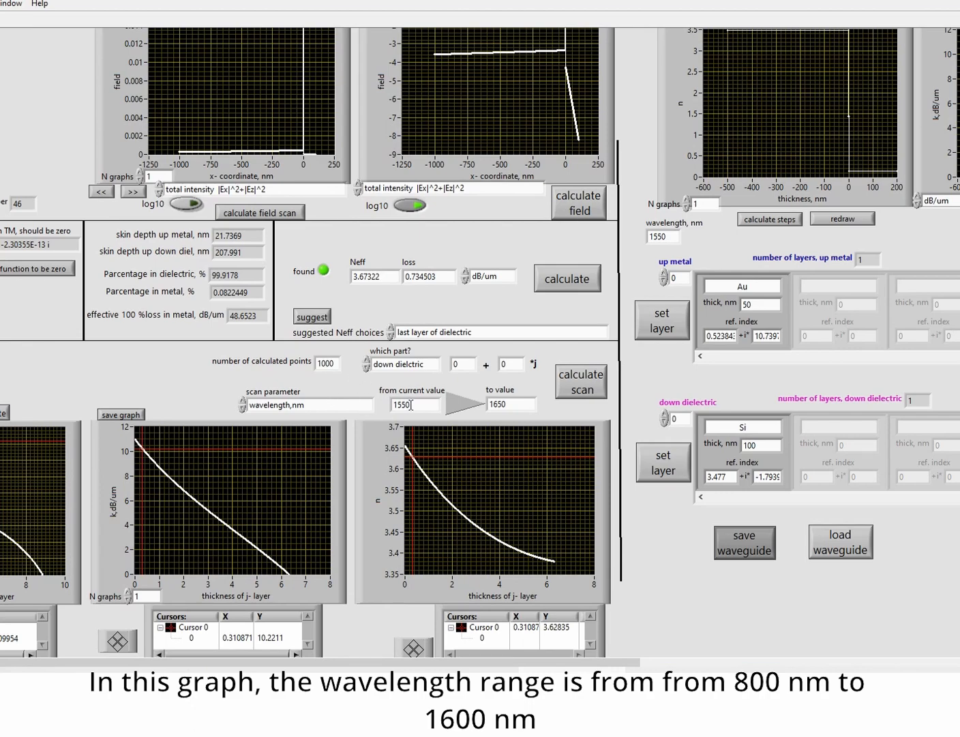
left_click_drag(417, 404, 386, 410)
type("1600")
left_click_drag(522, 406, 486, 407)
type("800")
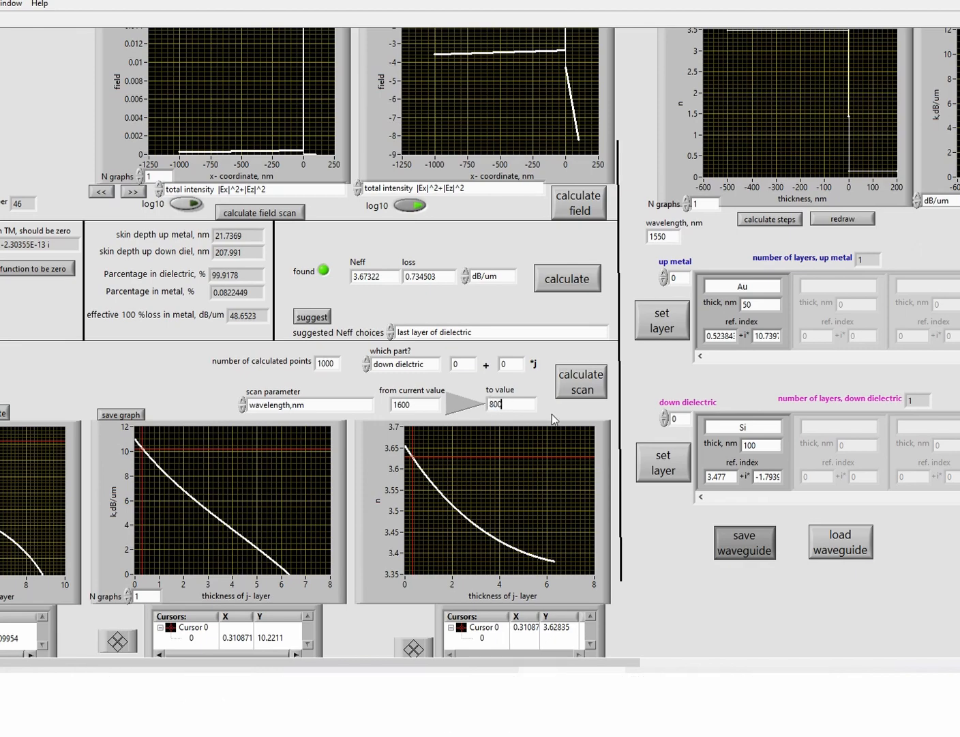
Set the structure's wavelength to 1600 nm and calculate the propagation constants for the scan's first point
left_click(664, 237)
left_click_drag(672, 237, 653, 236)
type("600")
left_click(695, 242)
left_click(567, 281)
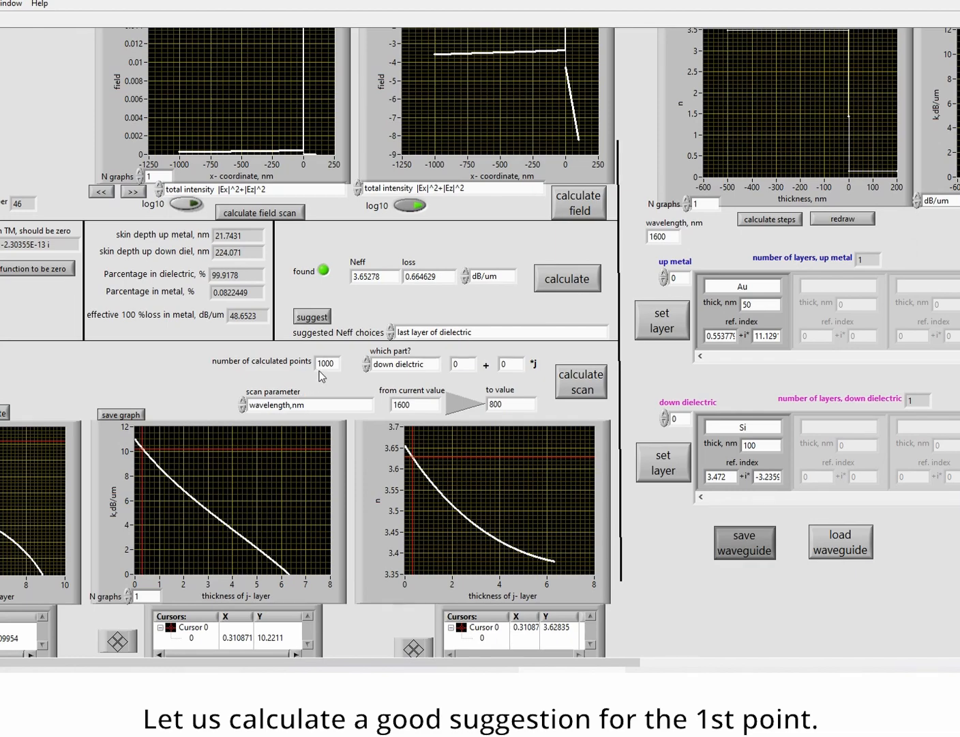
Set the number of calculated points to 30 and calculate the wavelength scan
left_click_drag(334, 363, 318, 363)
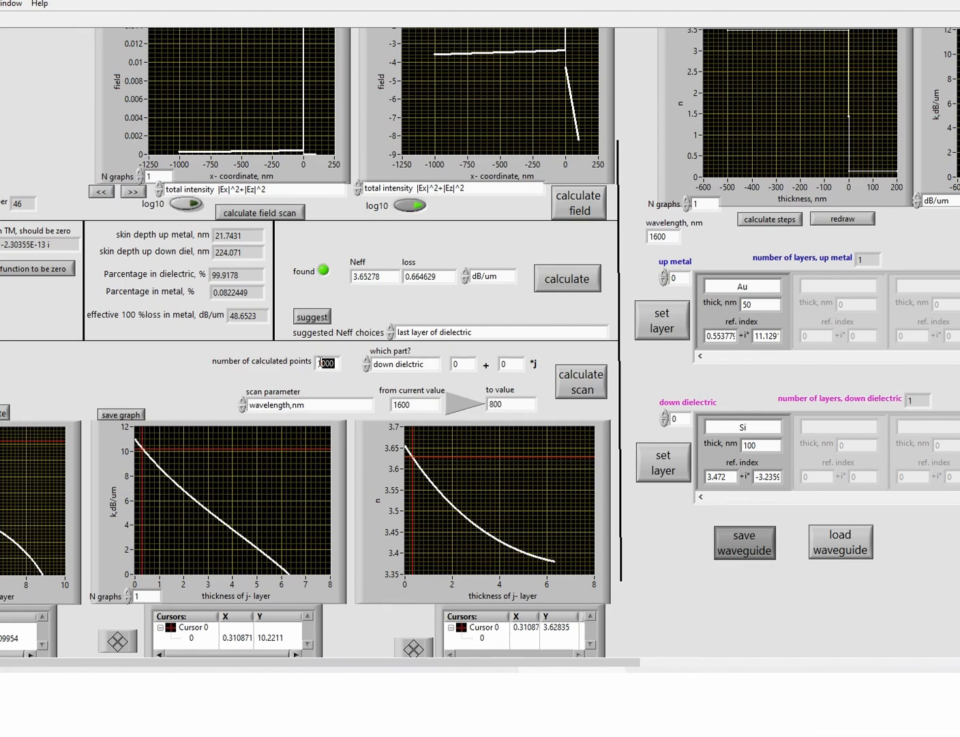
type("30")
left_click(580, 387)
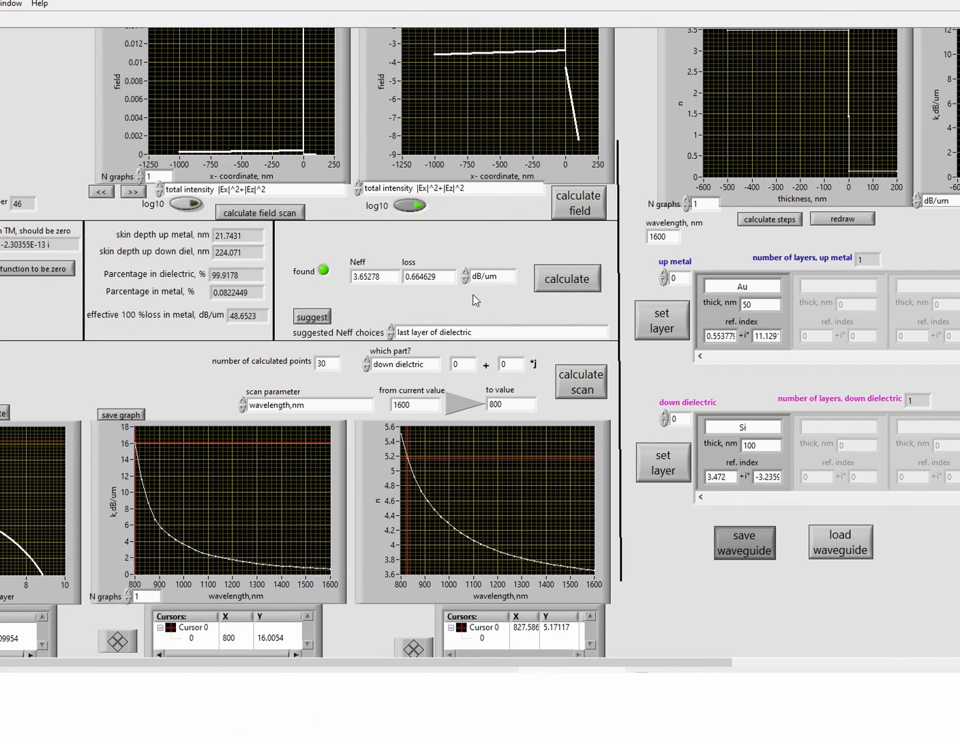
Export the loss scan data into column A of the empty Origin worksheet Book1 and give column B the long name Au
right_click(192, 495)
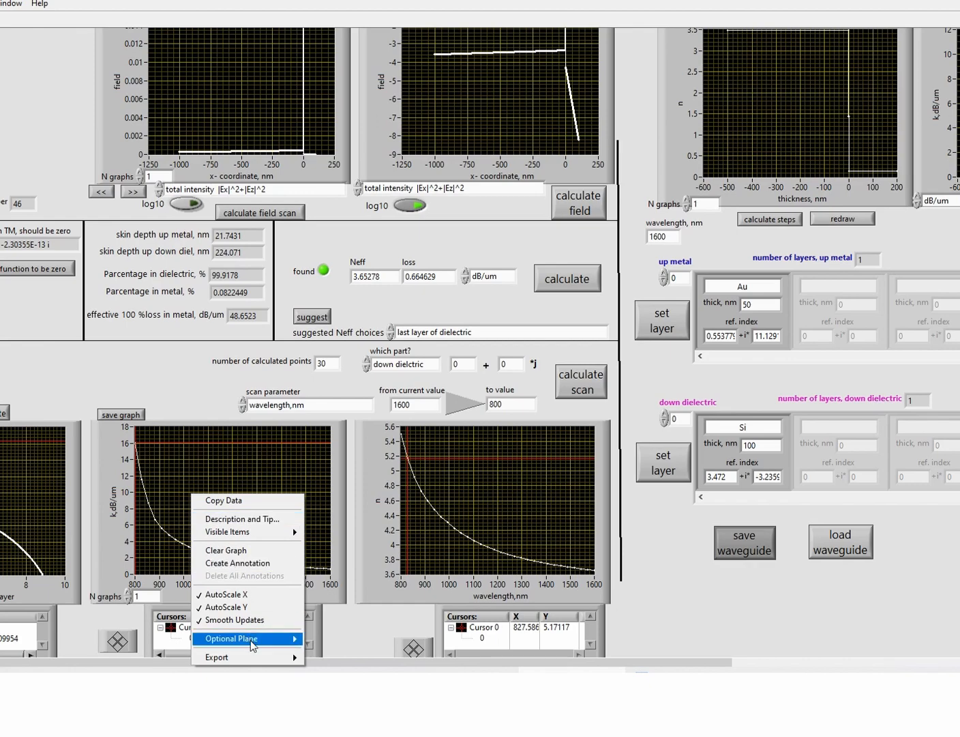
mouse_move(266, 656)
left_click(354, 629)
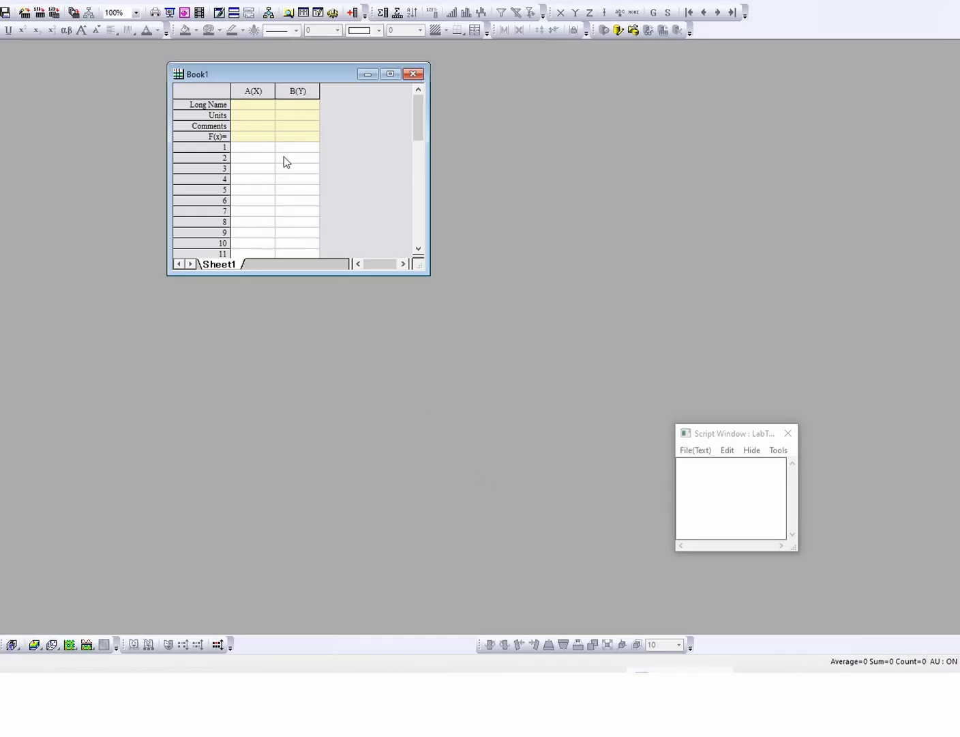
left_click(263, 148)
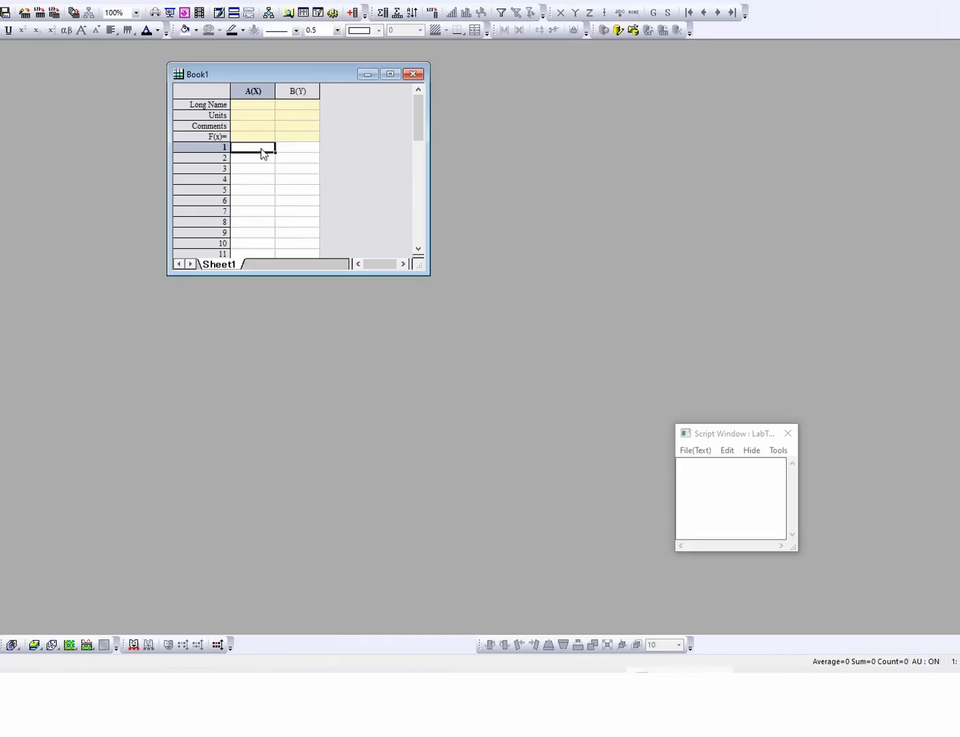
left_click(298, 107)
double_click(298, 107)
type("Au")
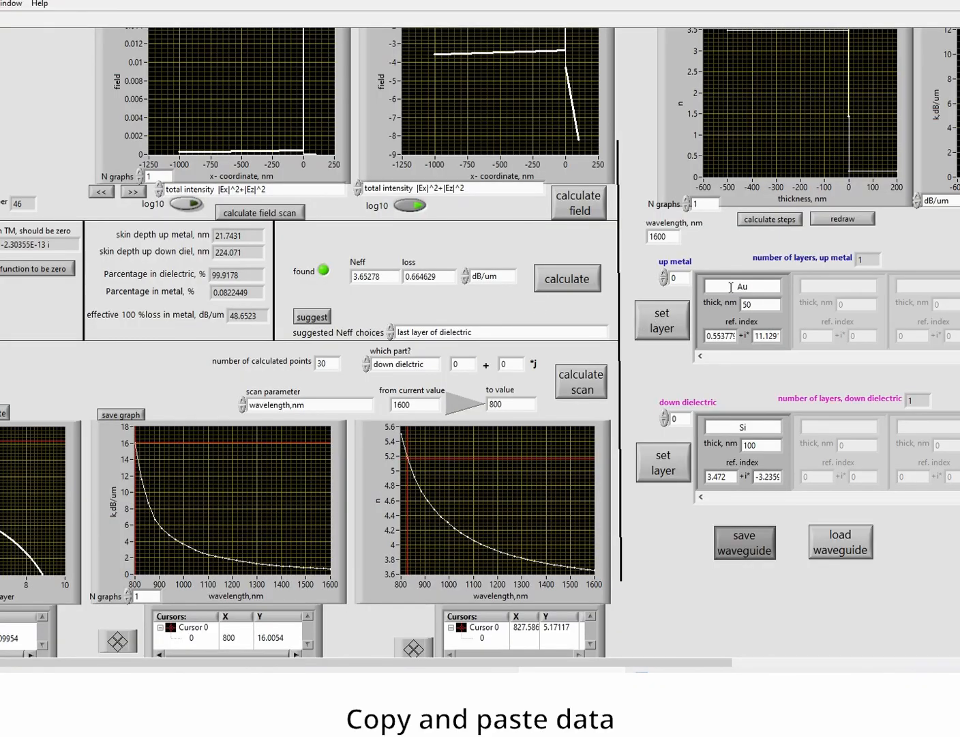
Return to the plasmon program, open the up metal layer setup and load the Co refractive index data from file
left_click(672, 318)
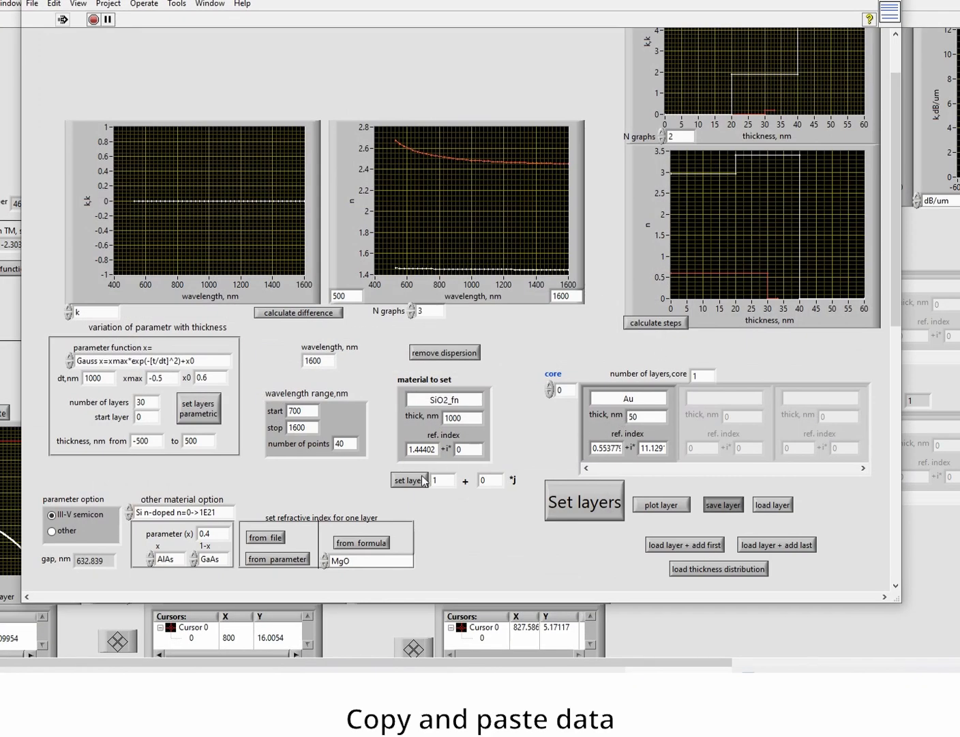
left_click(283, 536)
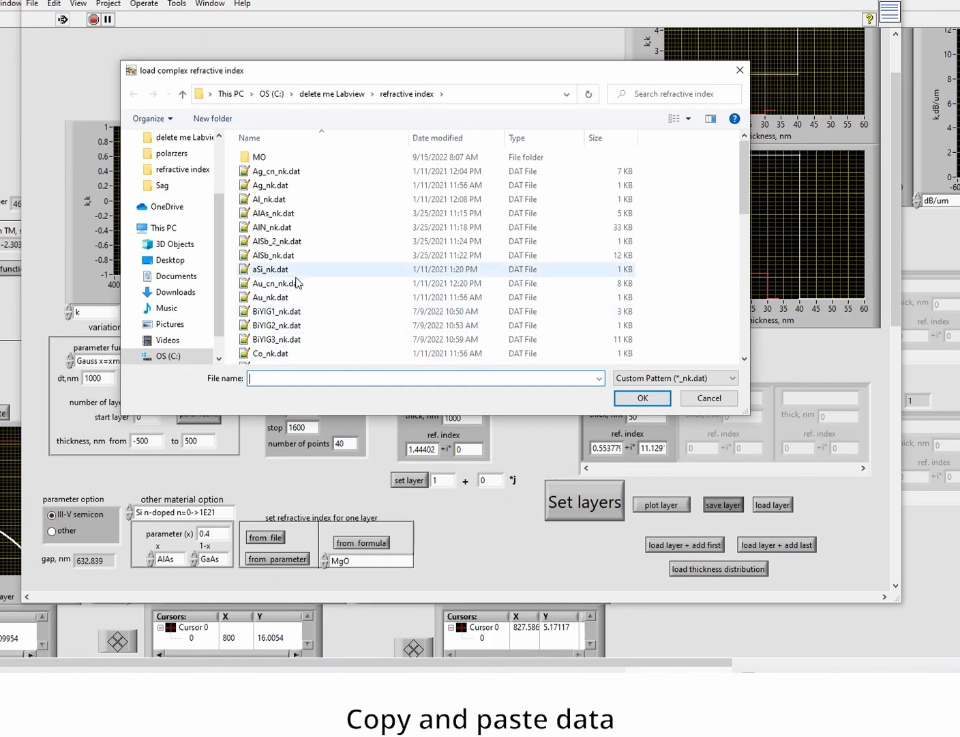
scroll(293, 279, "down", 1)
double_click(271, 321)
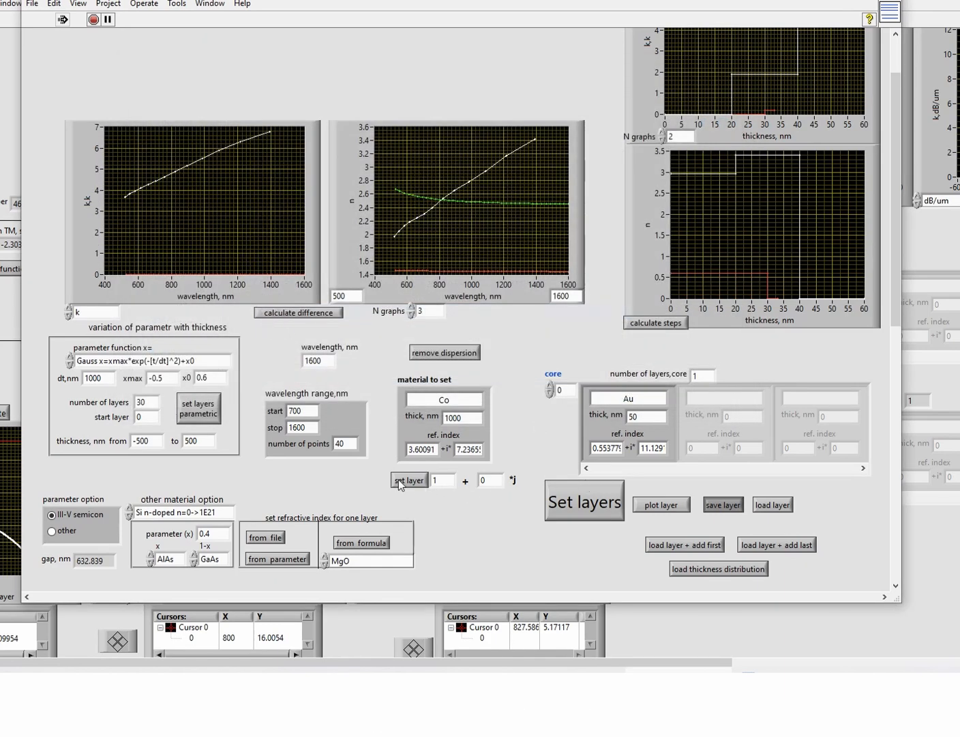
Set the Co thickness to 100 nm and apply the material as the up metal layer
left_click_drag(469, 417, 443, 417)
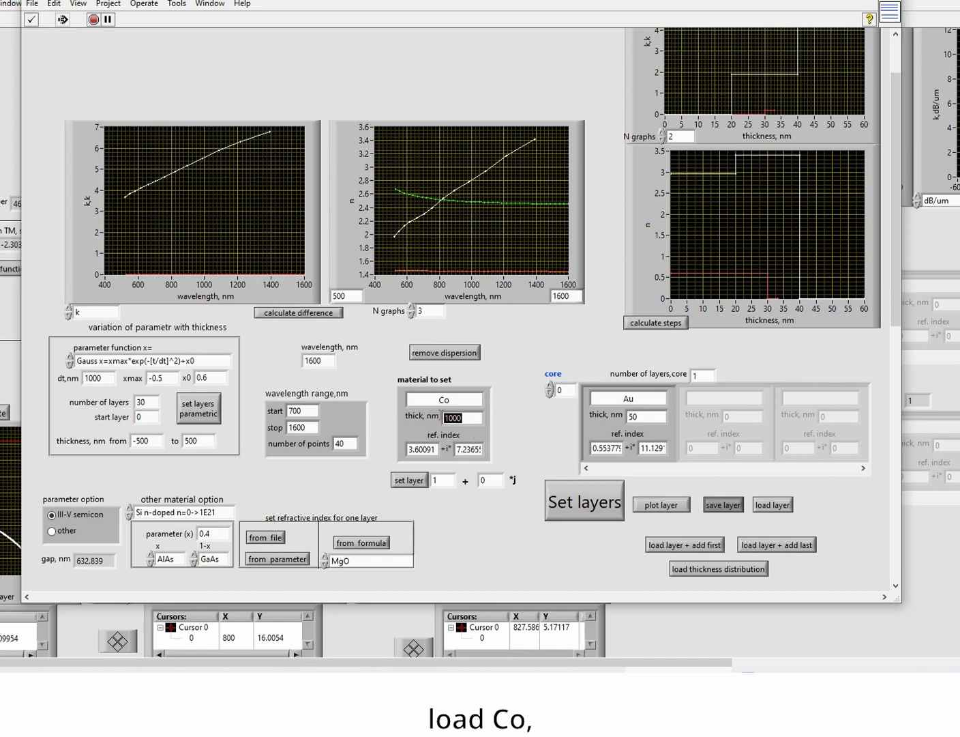
key("BackSpace")
type("100")
left_click(410, 481)
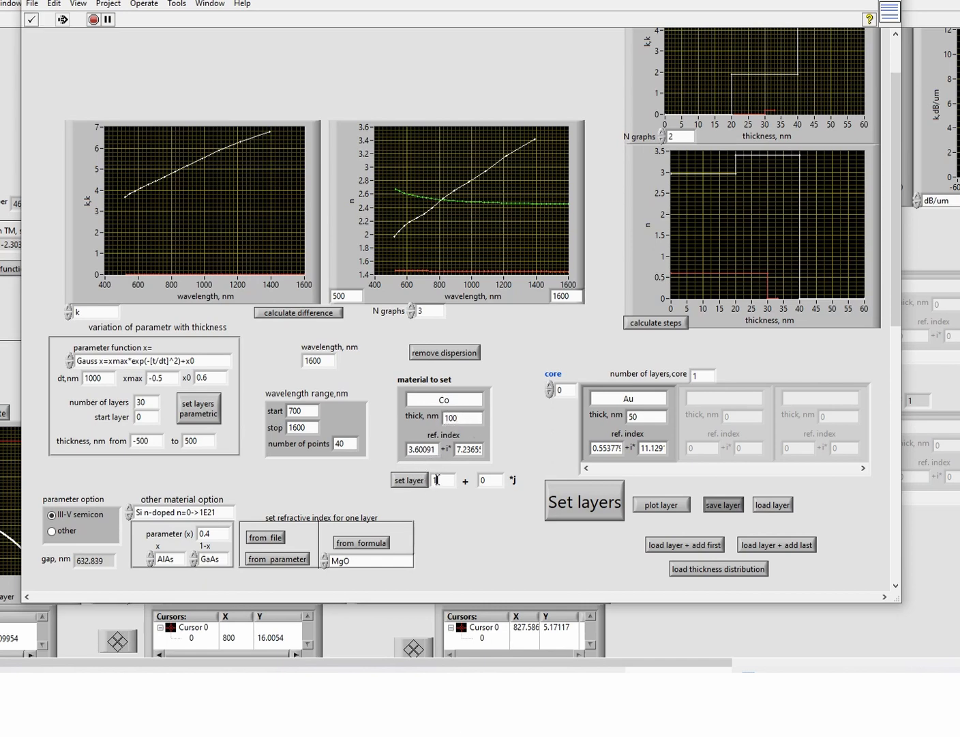
left_click(416, 481)
left_click(593, 505)
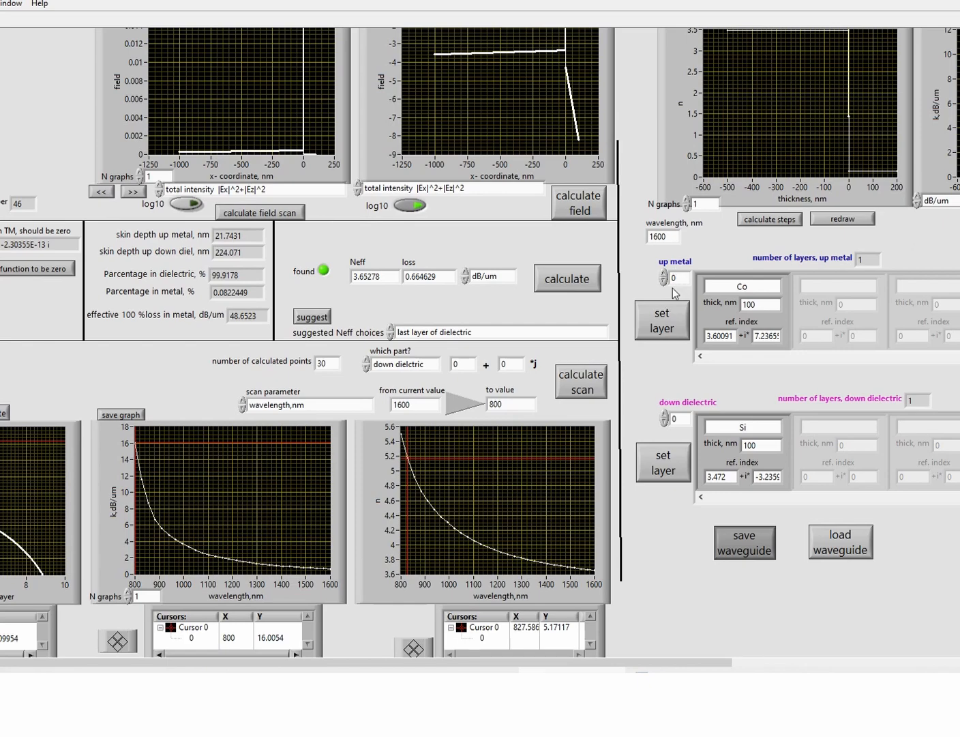
Calculate the Co/Si propagation constants for the first point and run the wavelength scan
left_click(566, 285)
left_click(581, 387)
Copy the Co loss scan data, paste it into column C of the Origin worksheet and give column D the long name Co
right_click(266, 491)
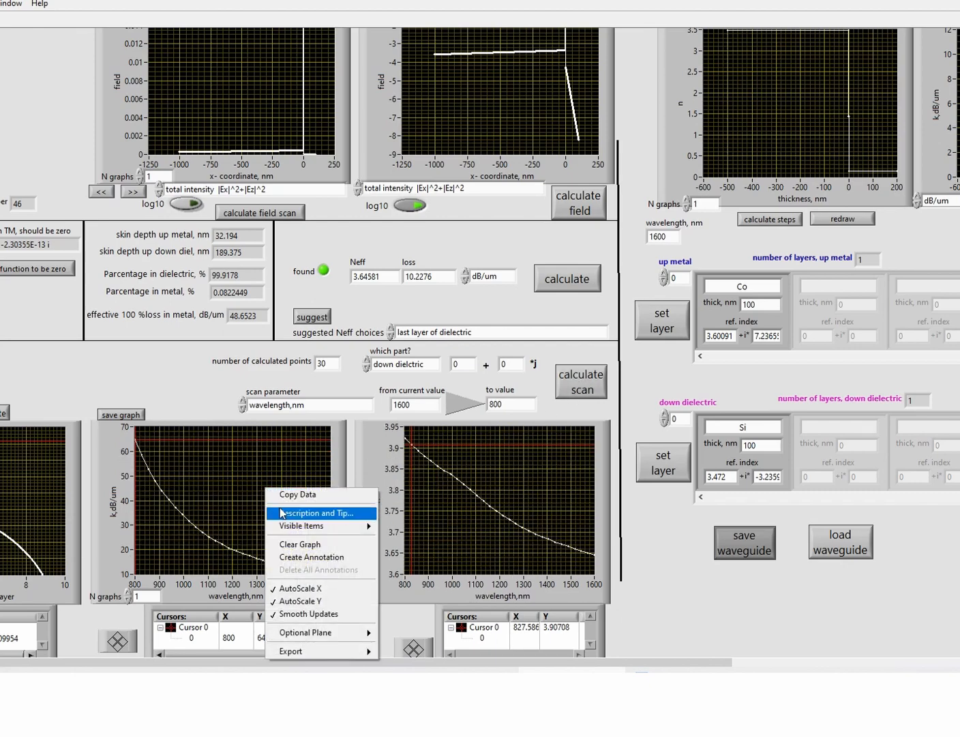
mouse_move(353, 657)
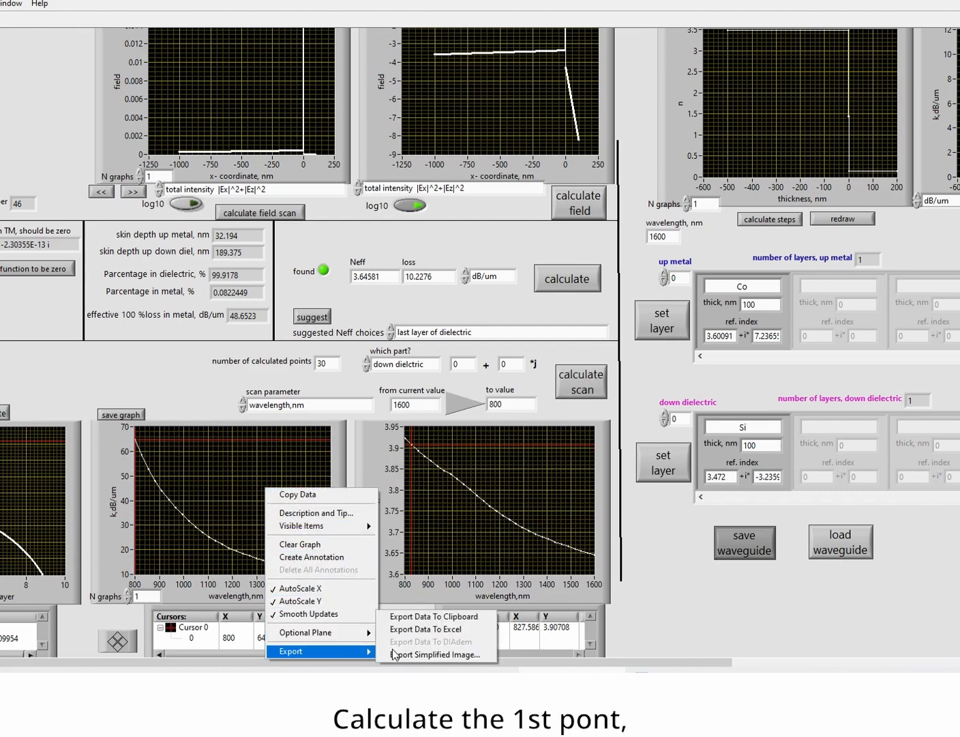
left_click(432, 617)
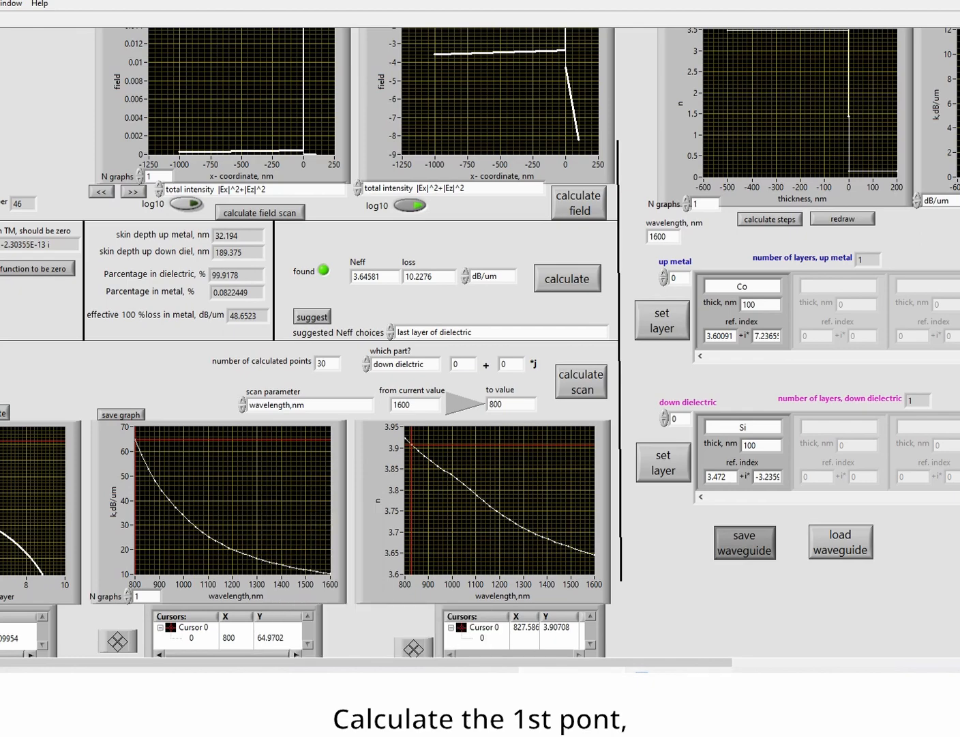
left_click(675, 681)
left_click(346, 148)
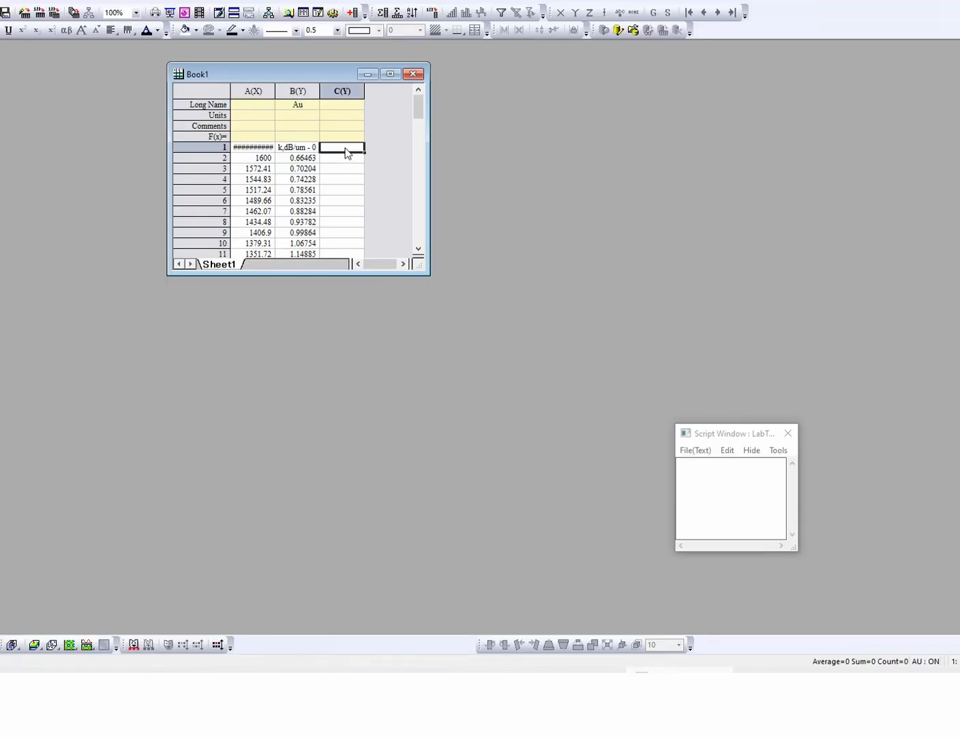
key("ctrl+v")
left_click(383, 105)
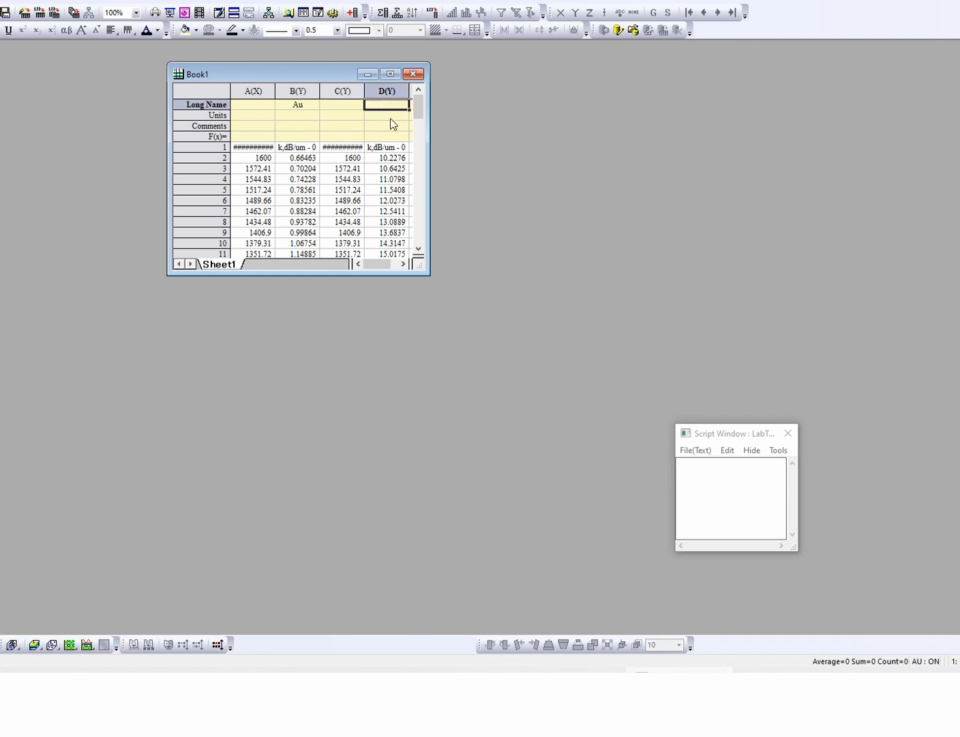
type("Co")
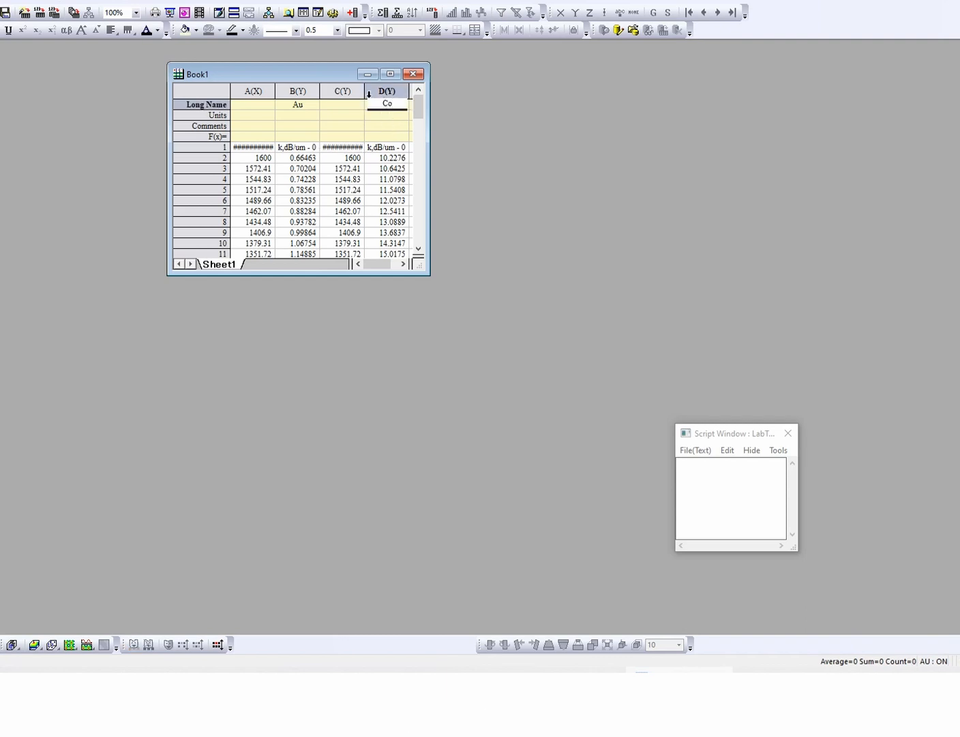
Set column C as X, plot the Au and Co columns together as a line graph and bring the graph window fully into view
left_click(326, 96)
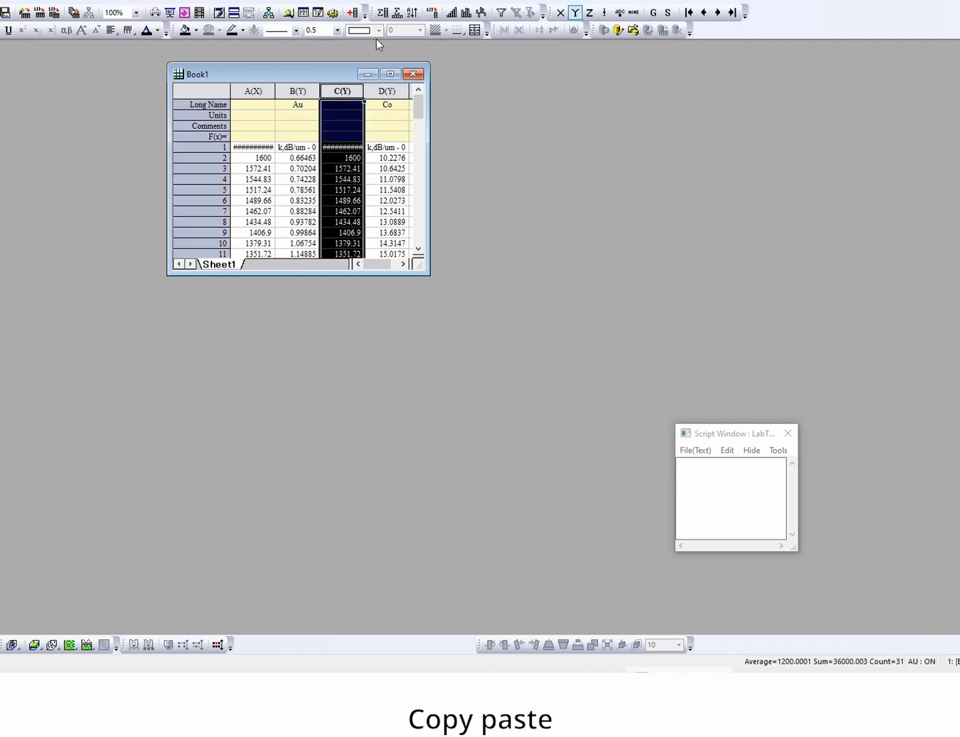
left_click(560, 12)
left_click(300, 94)
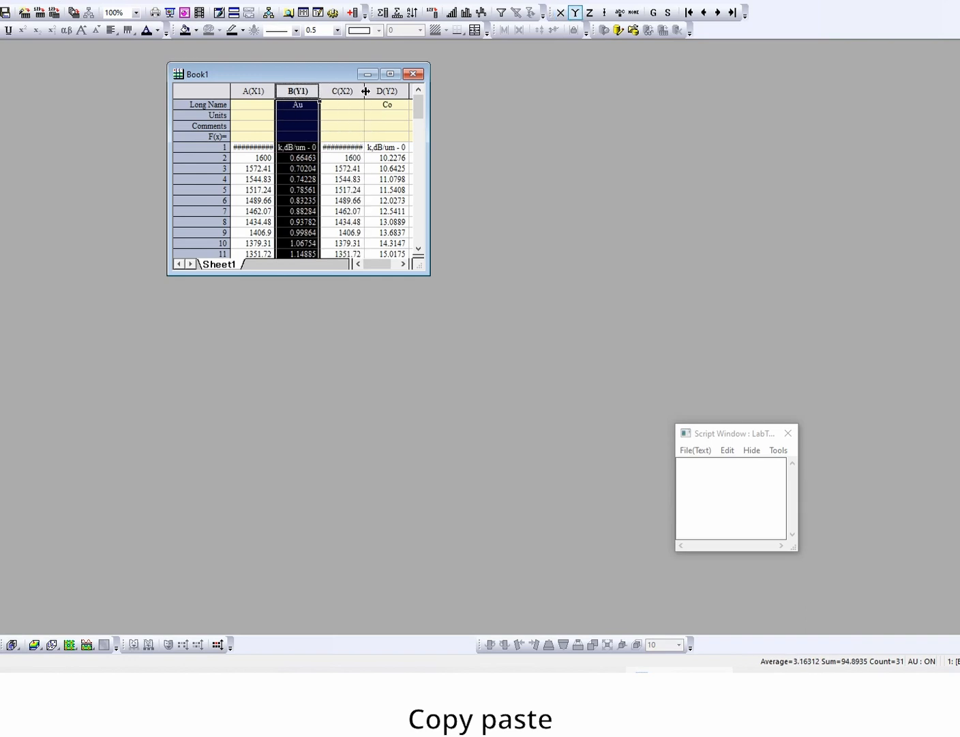
left_click(371, 91, "ctrl")
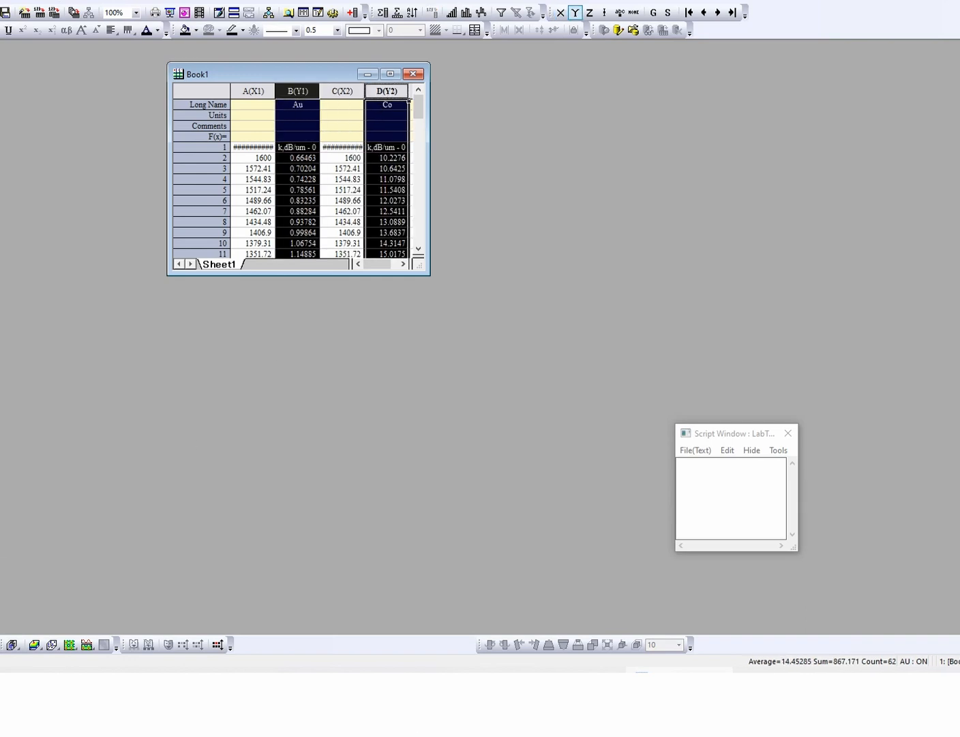
left_click(1, 644)
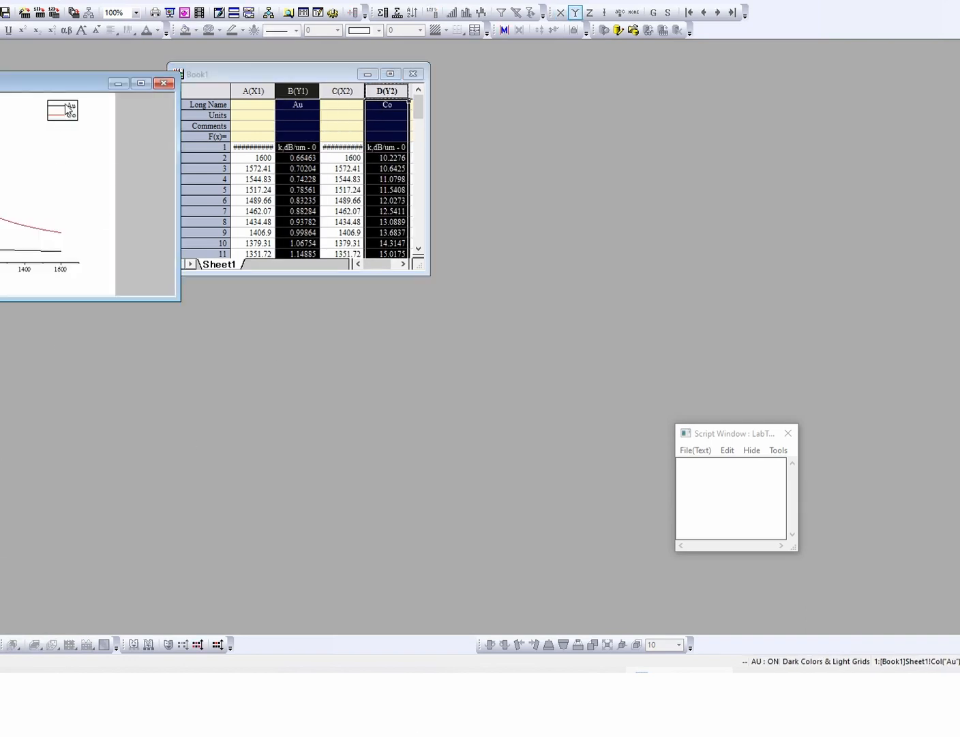
left_click_drag(71, 80, 486, 131)
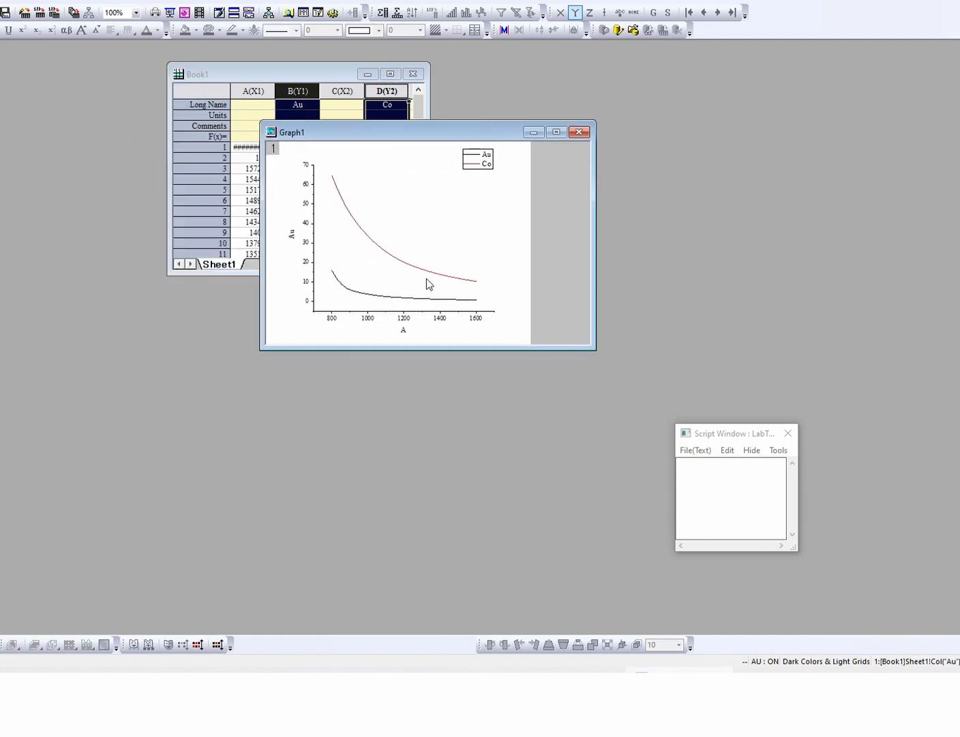